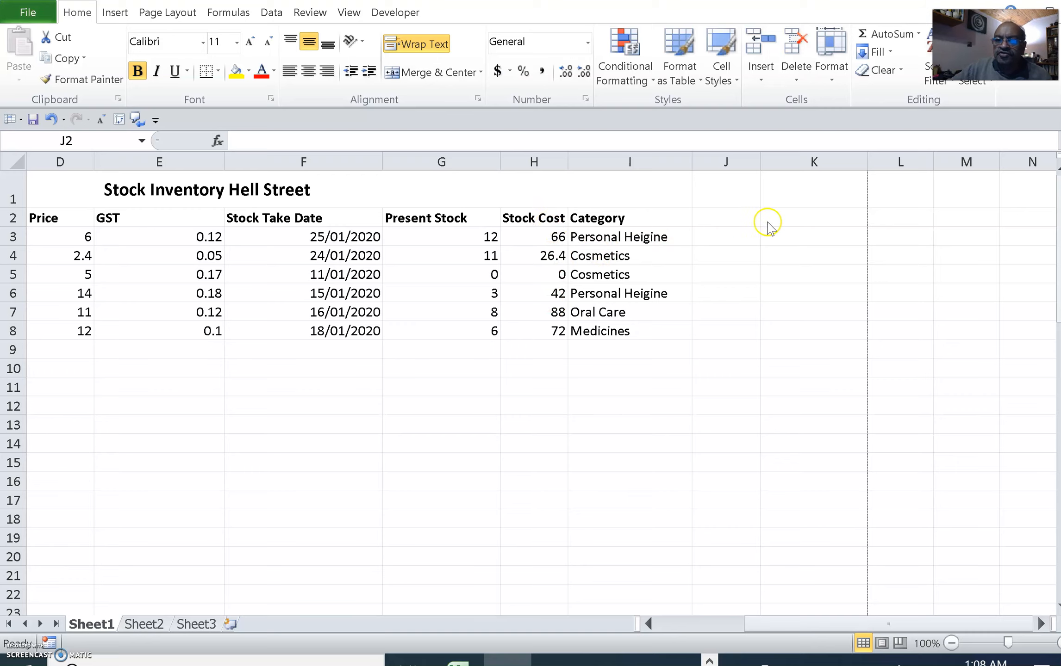
left_click(717, 221)
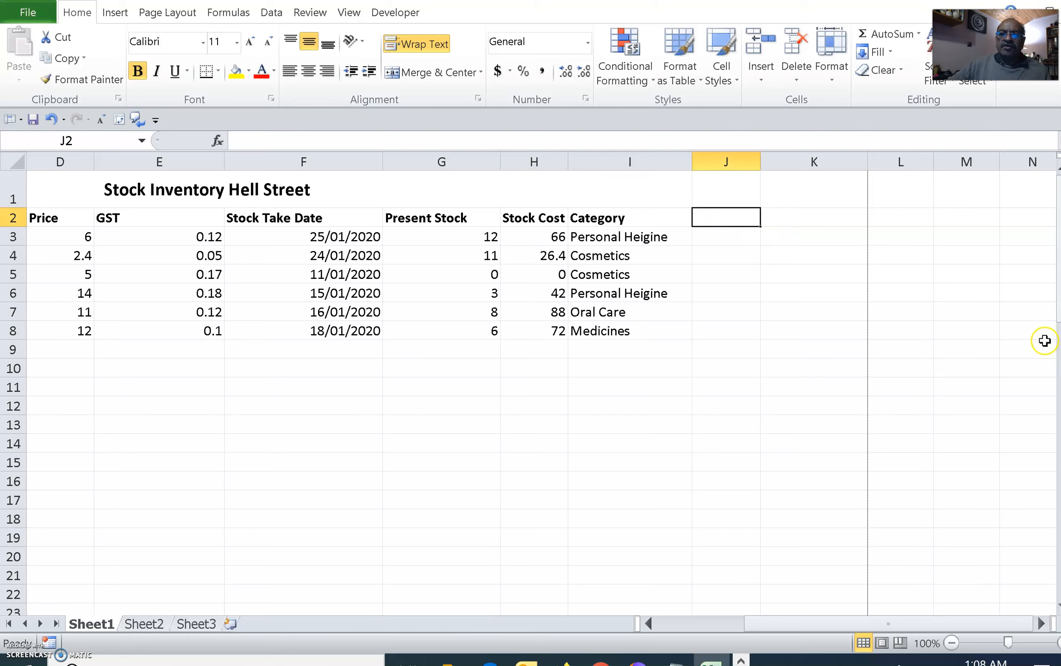
type("=")
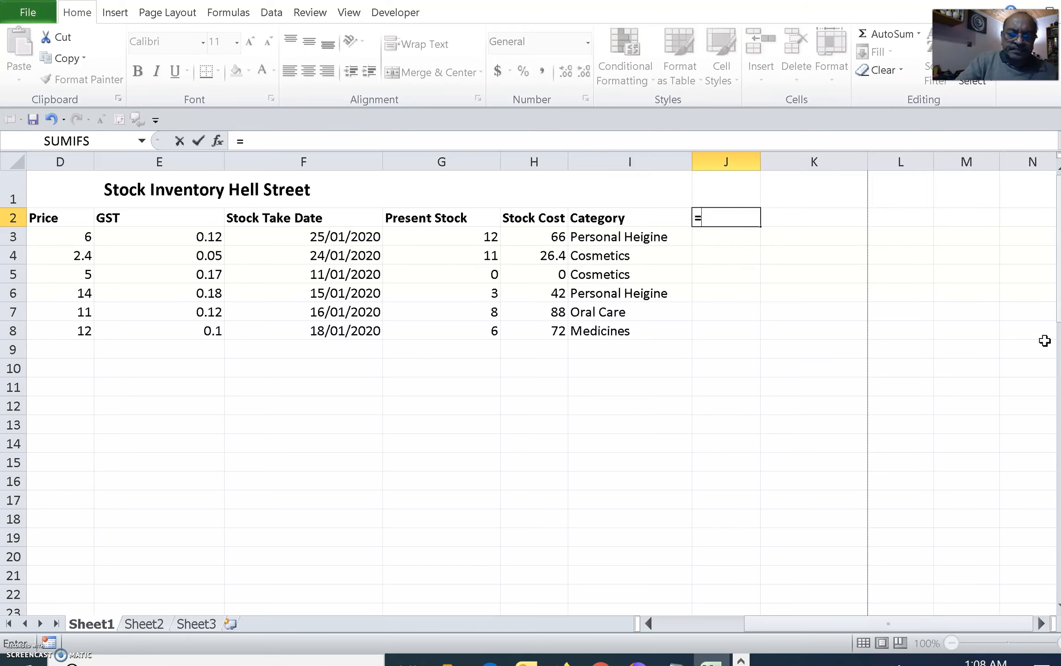
type("SUM")
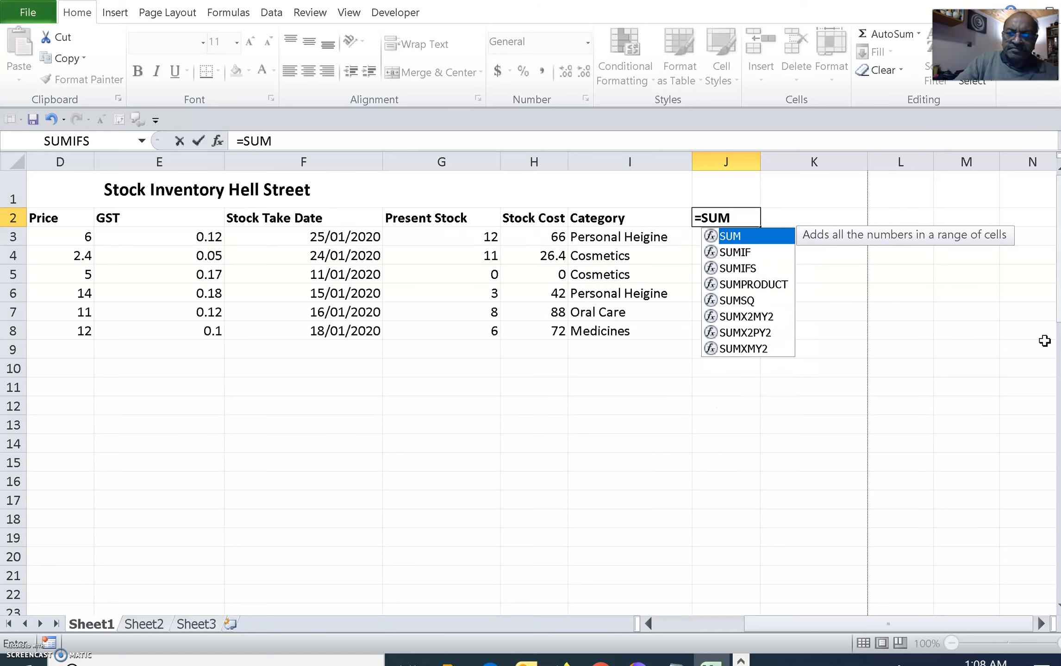
key("BackSpace")
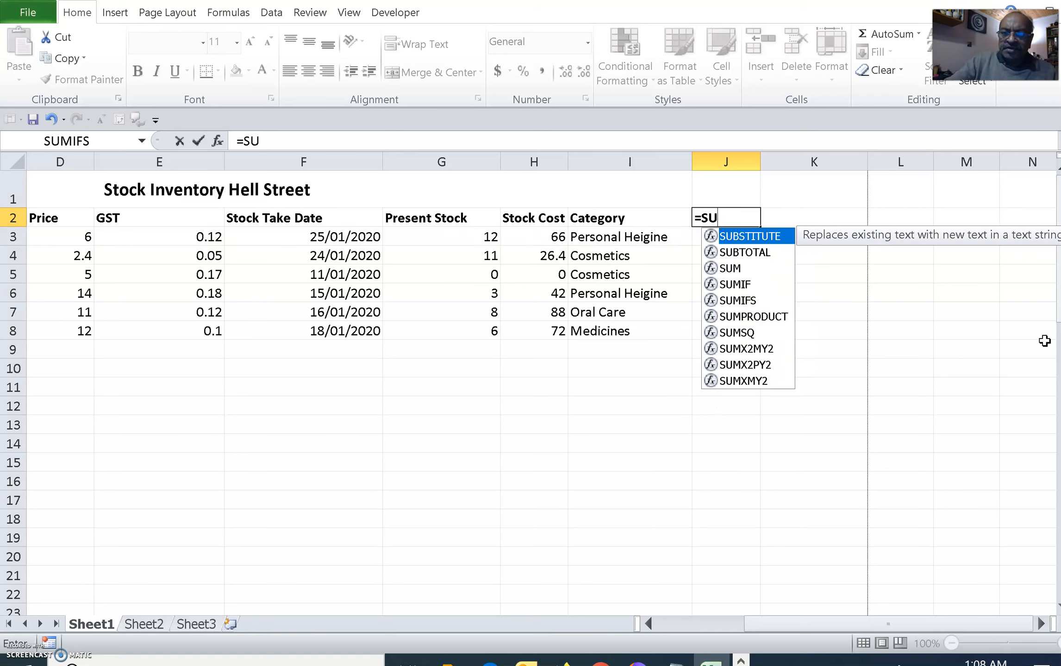
key("Escape")
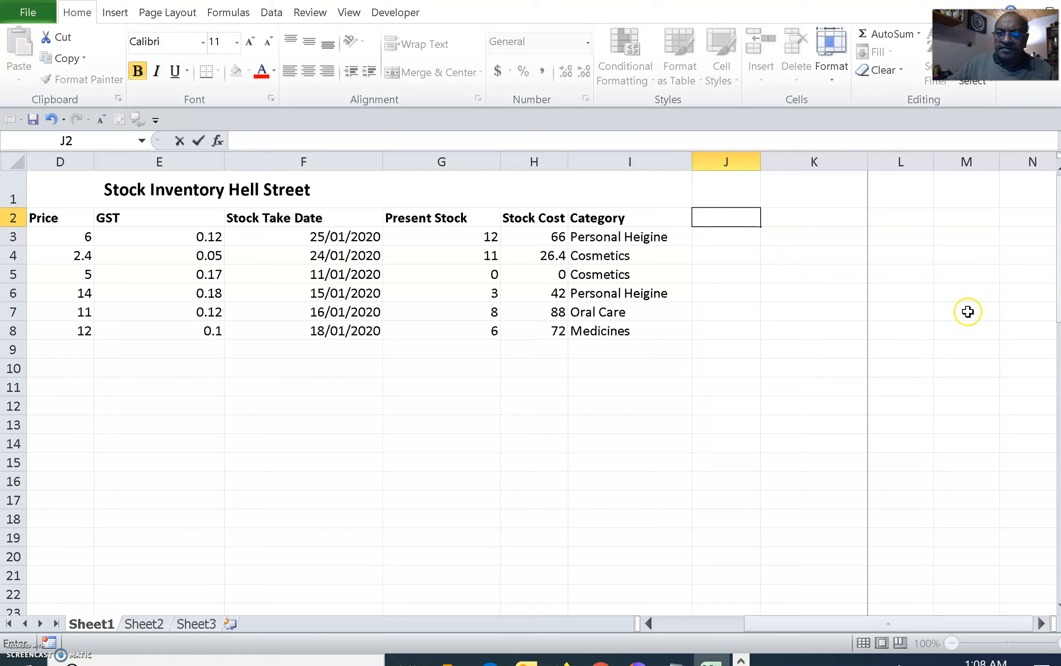
Step: Enter the formula =SUM(H:H) in cell J3 to total the whole Stock Cost column
left_click(743, 241)
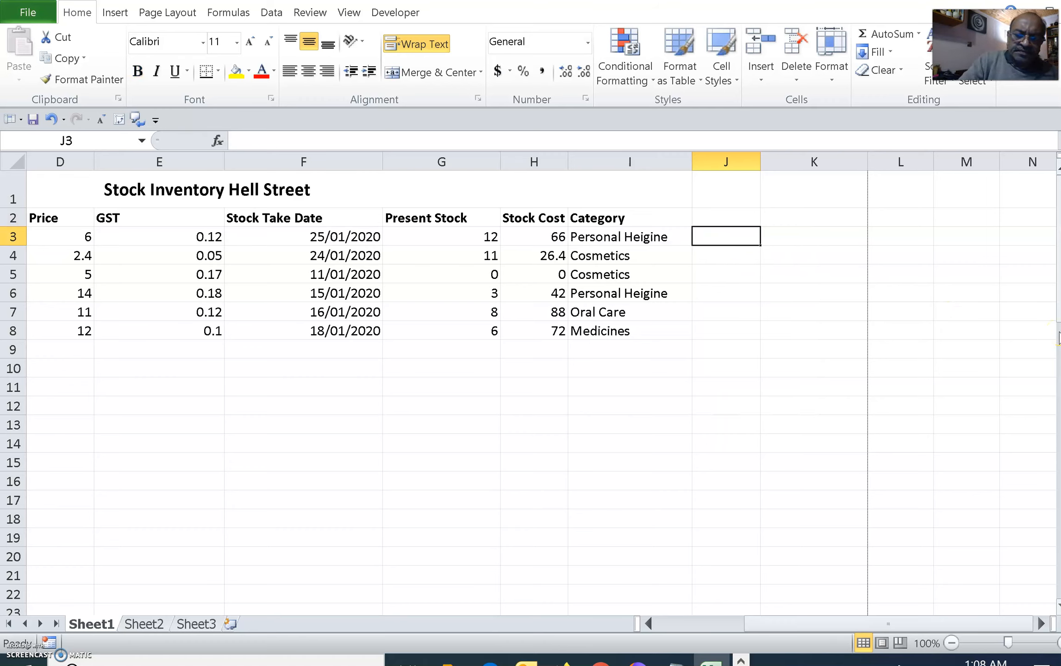
type("=SUM")
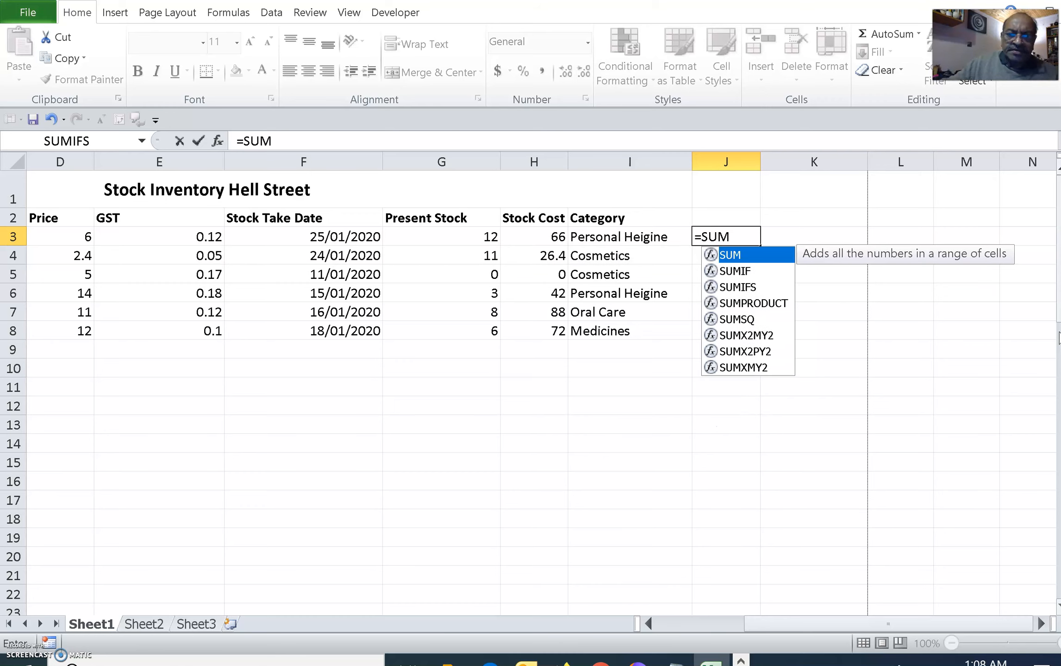
type("(")
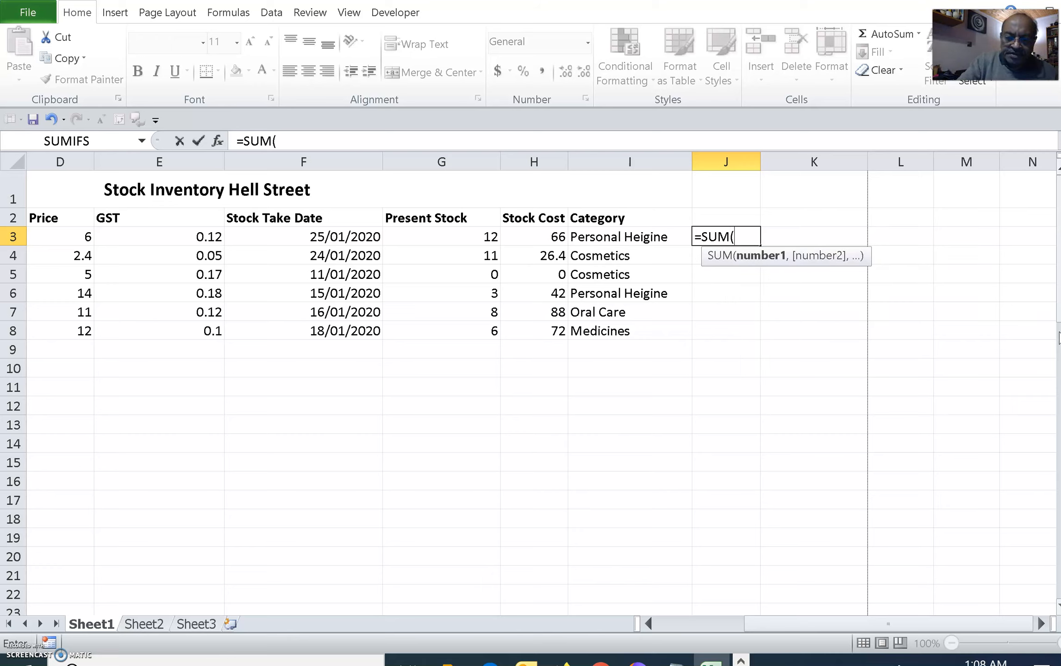
type("H")
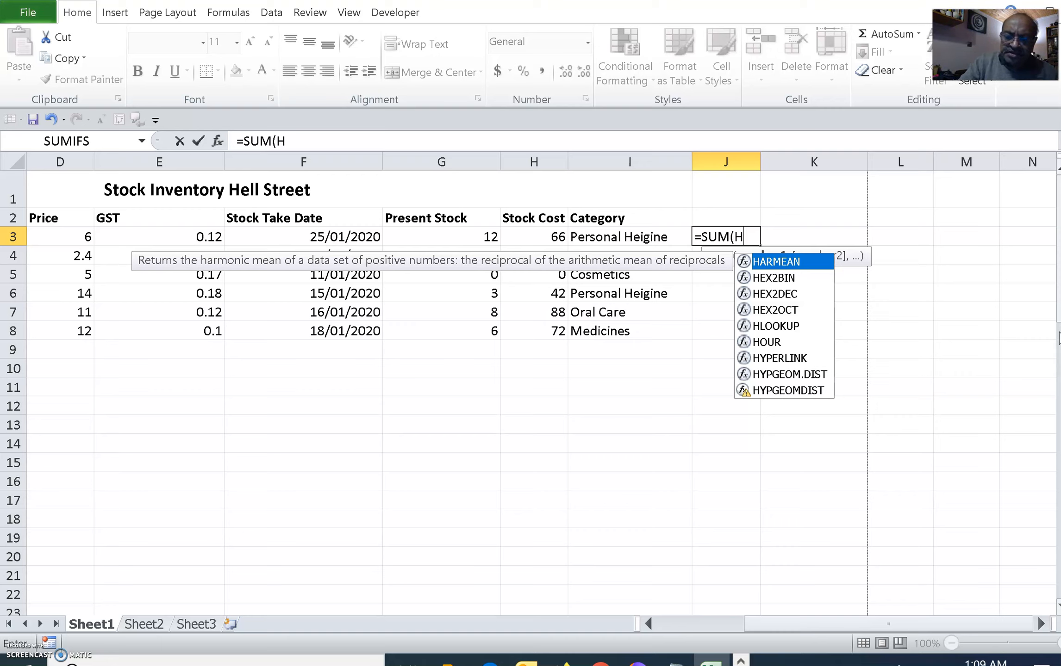
type(":H)")
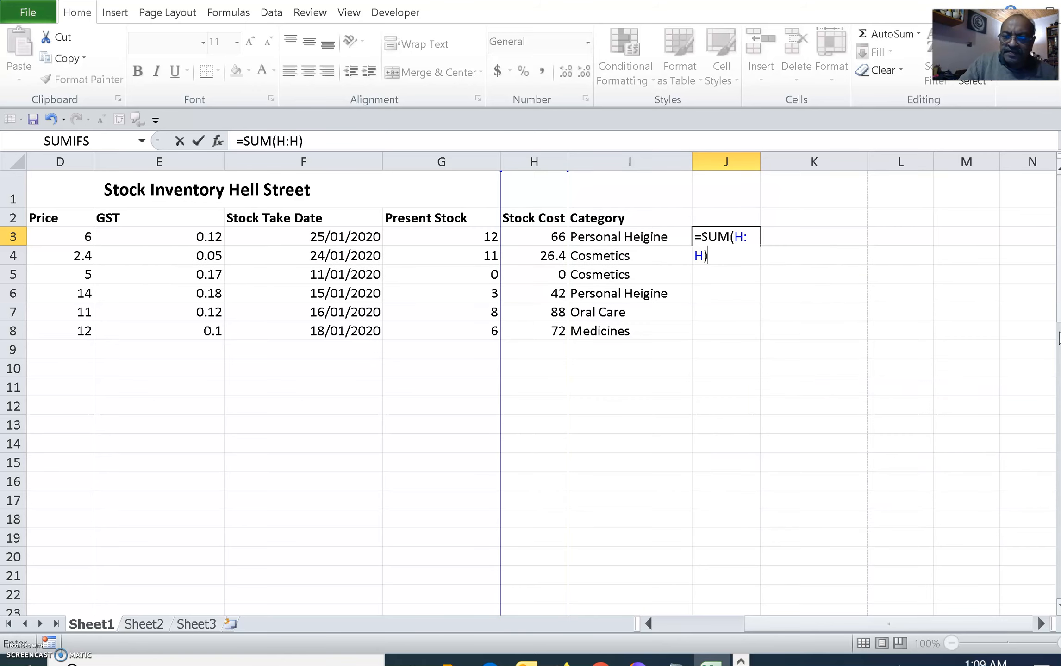
key("Return")
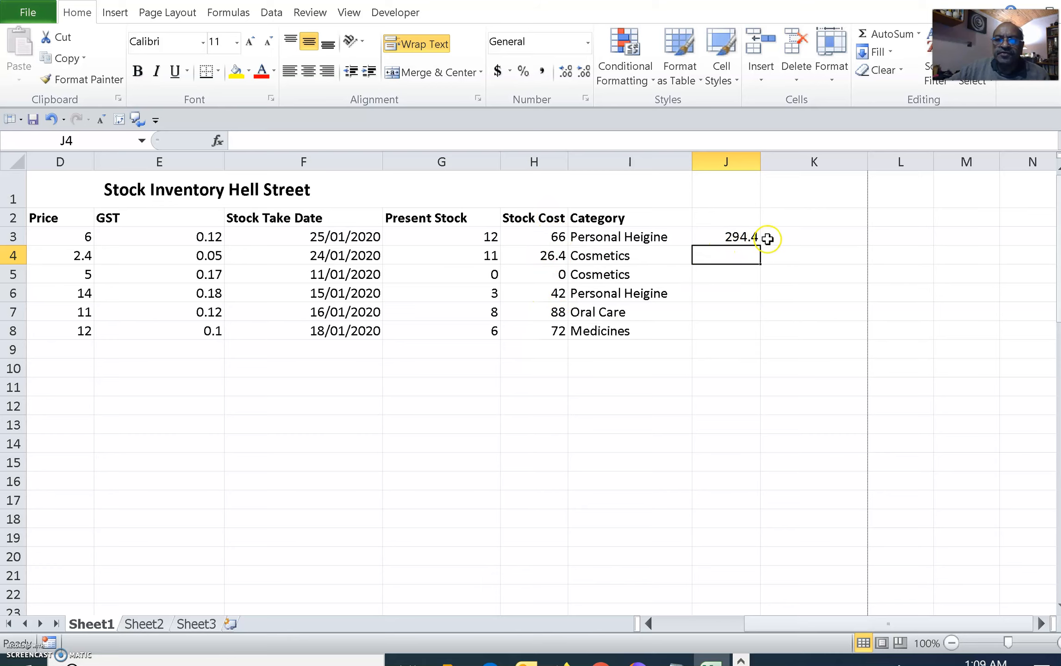
Step: Draw an oval about 3.62 cm high and 3.84 cm wide and place it over the Present Stock column
left_click(753, 238)
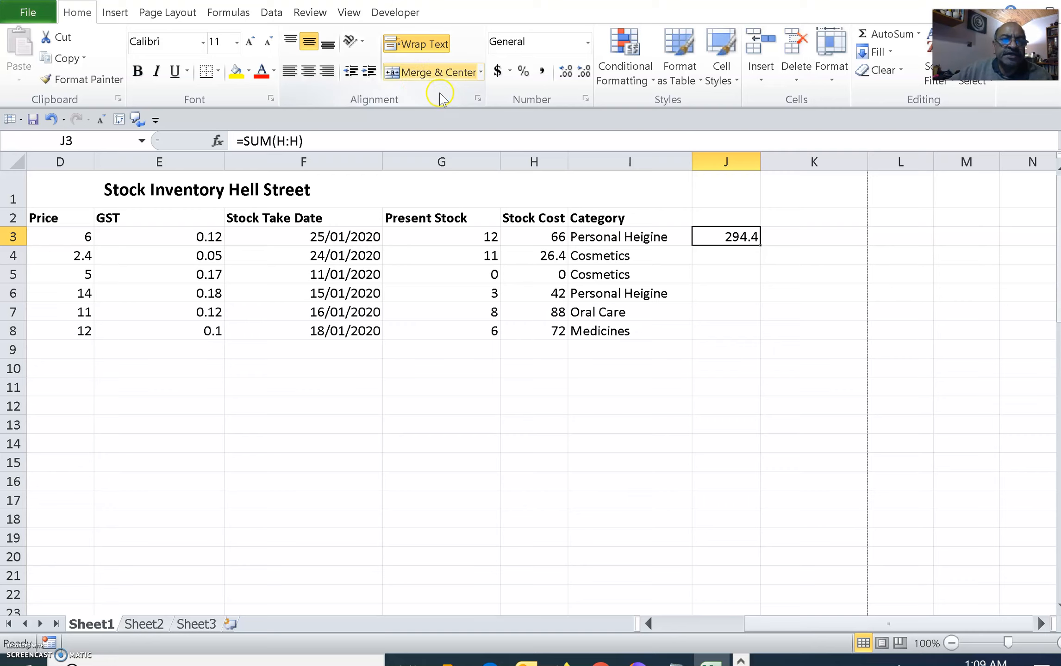
left_click(124, 13)
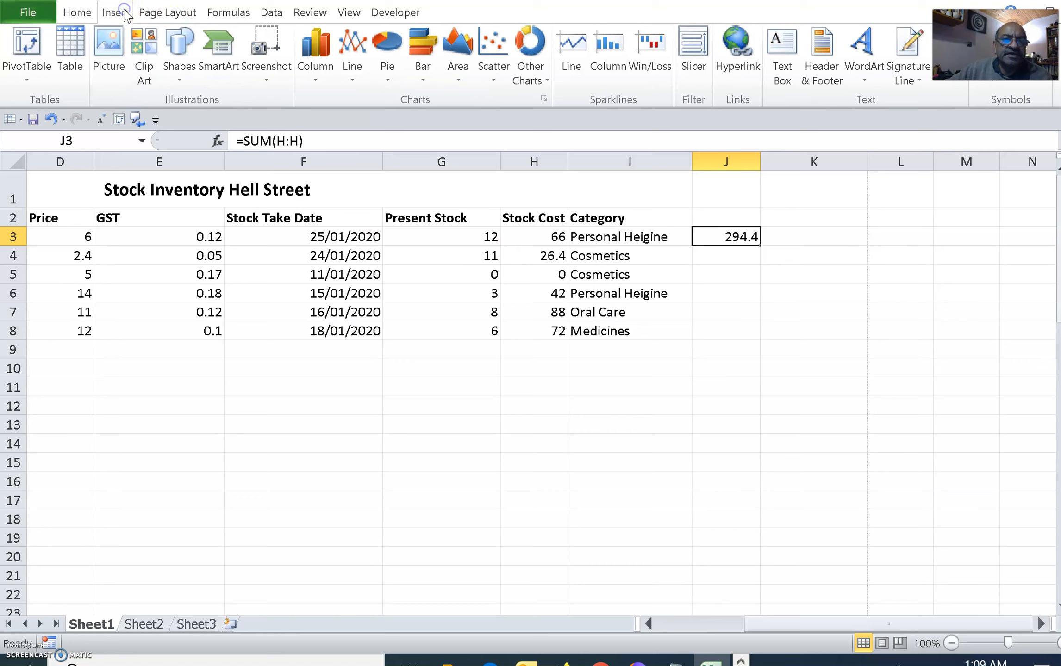
left_click(188, 53)
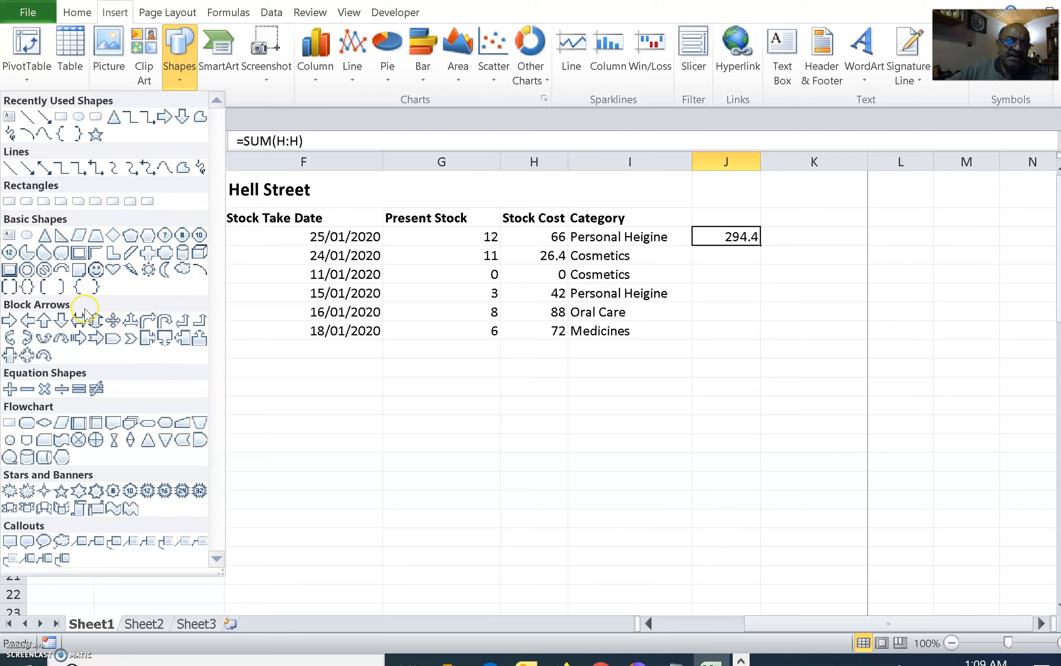
left_click(27, 236)
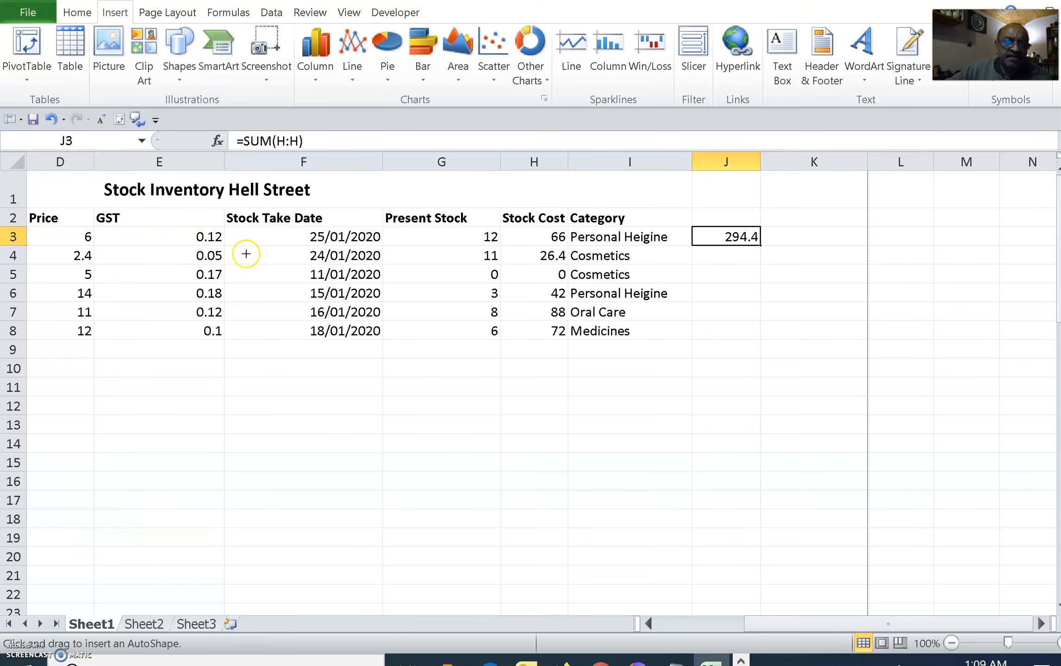
left_click_drag(277, 236, 421, 371)
left_click_drag(360, 300, 439, 291)
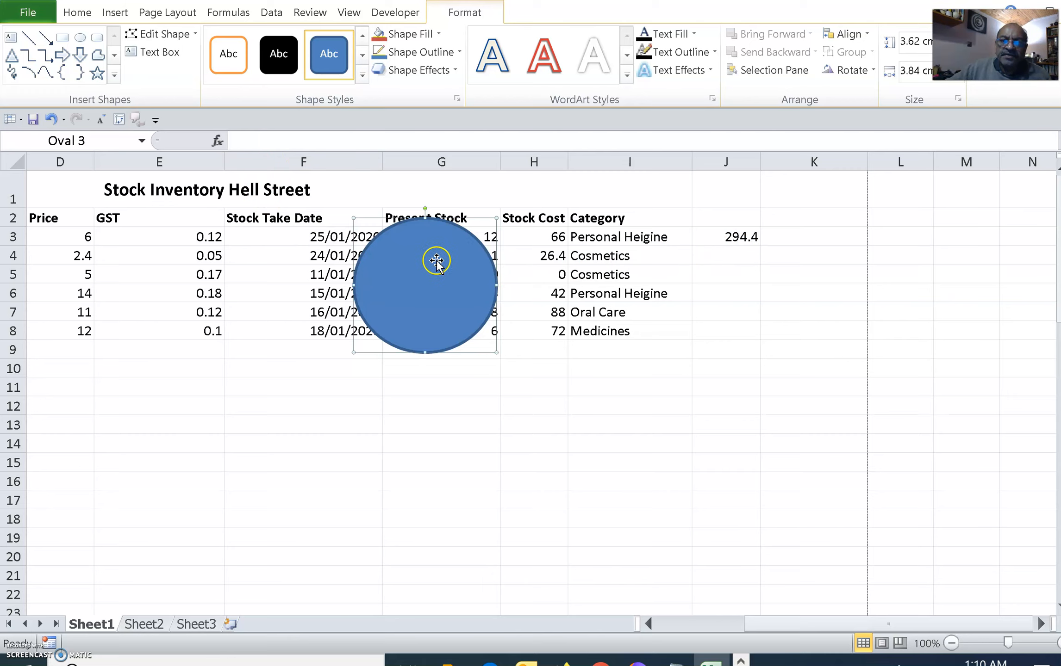
Step: Link the oval's text to the stock cost total with the formula =$J$3
left_click(256, 141)
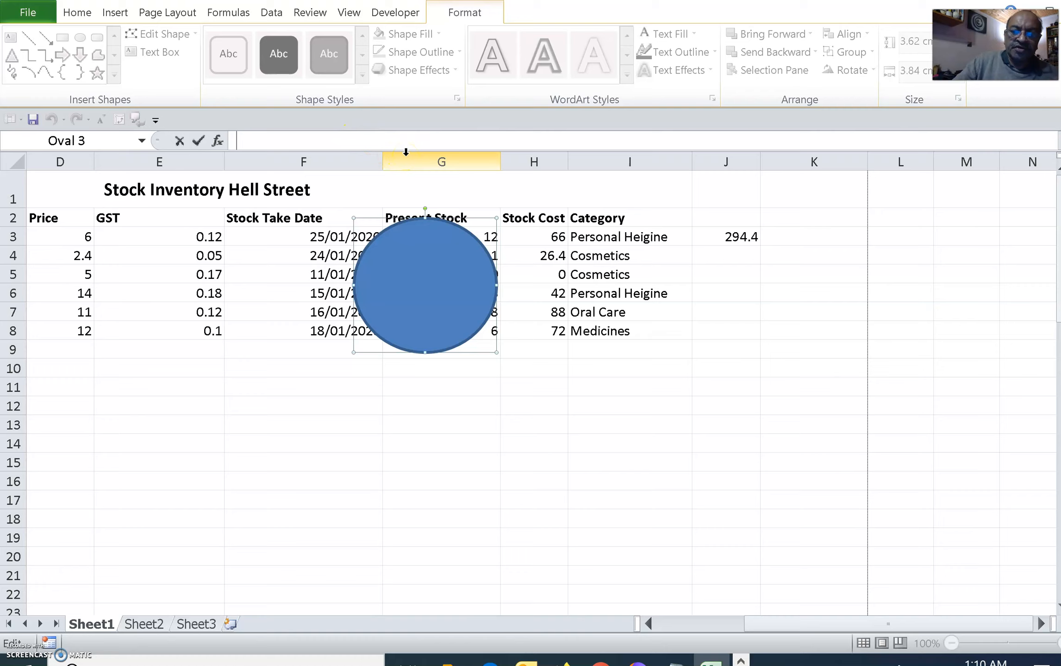
type("=")
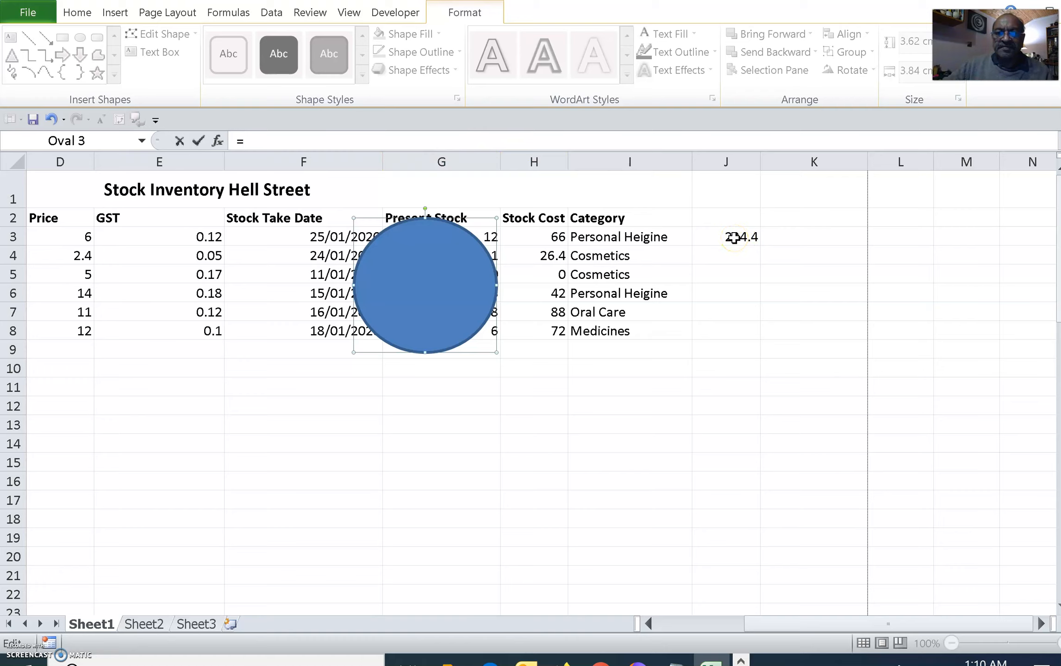
left_click(733, 238)
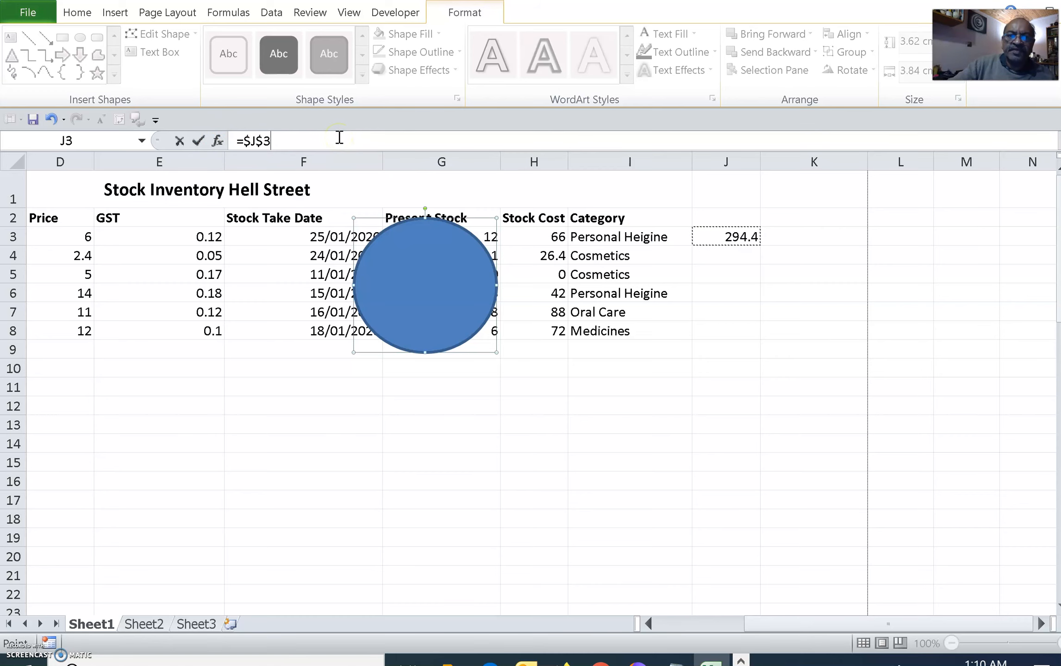
key("Return")
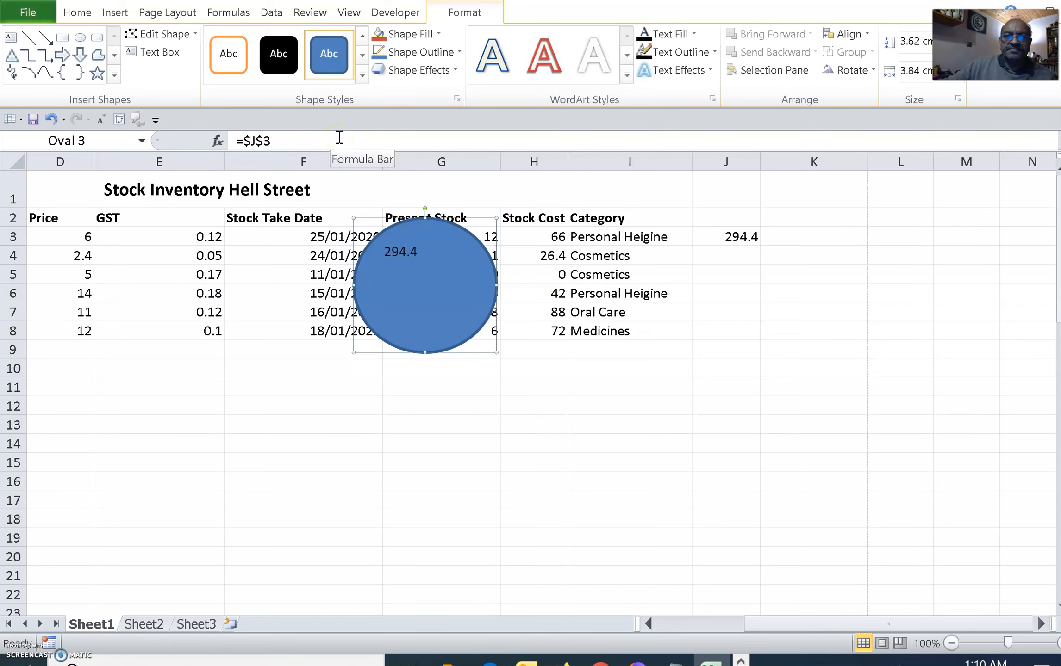
Step: Move the oval down to around rows 7 to 14 and centre its text horizontally and vertically
left_click_drag(425, 320, 459, 384)
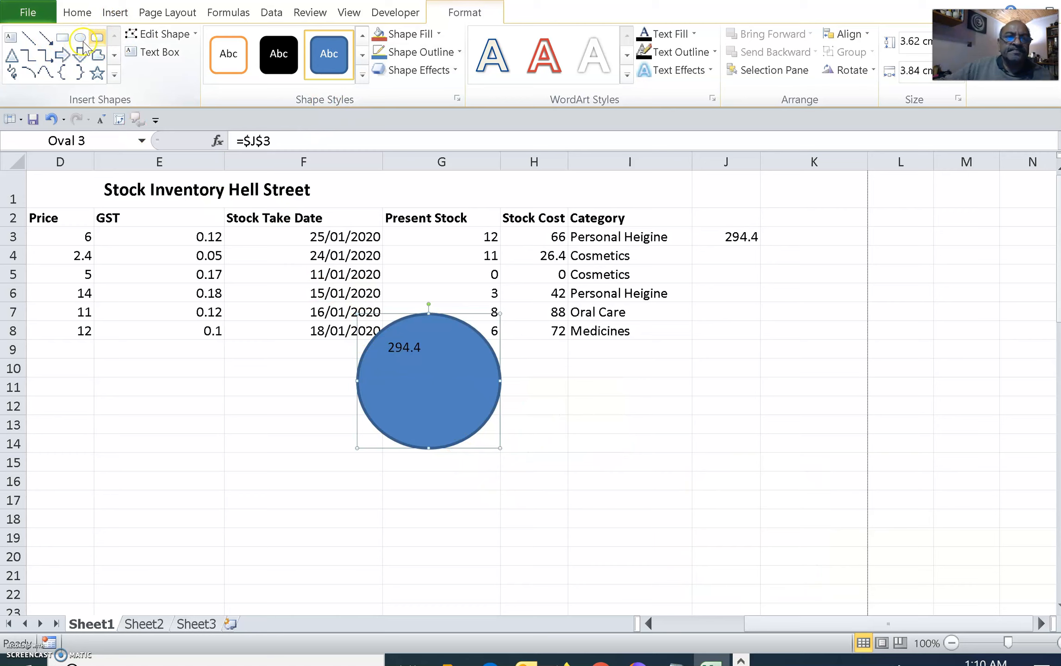
left_click(73, 11)
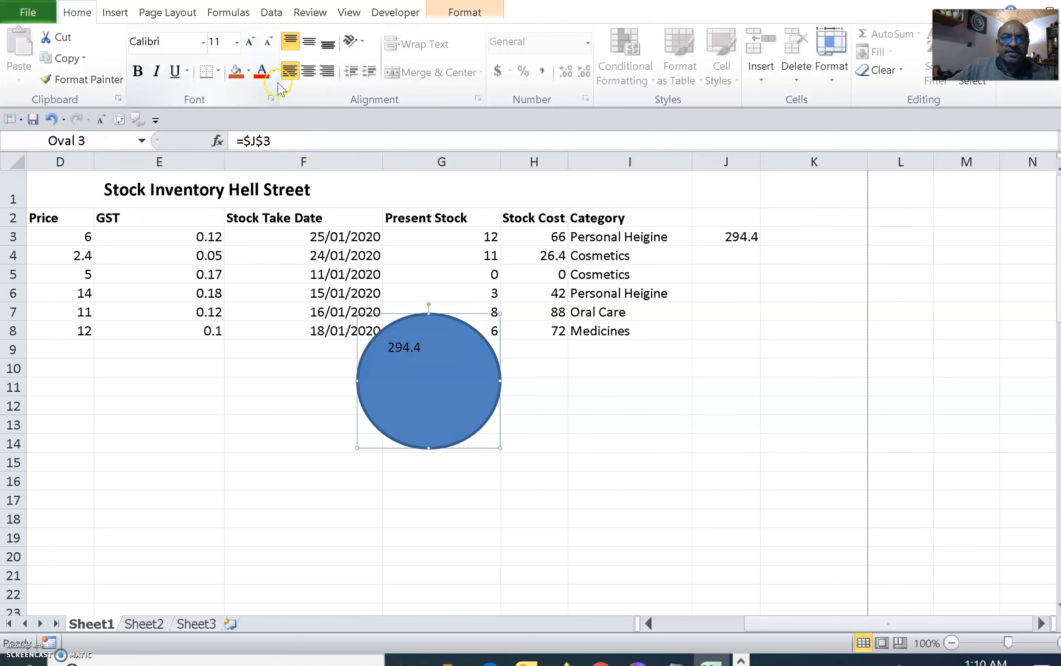
left_click(309, 72)
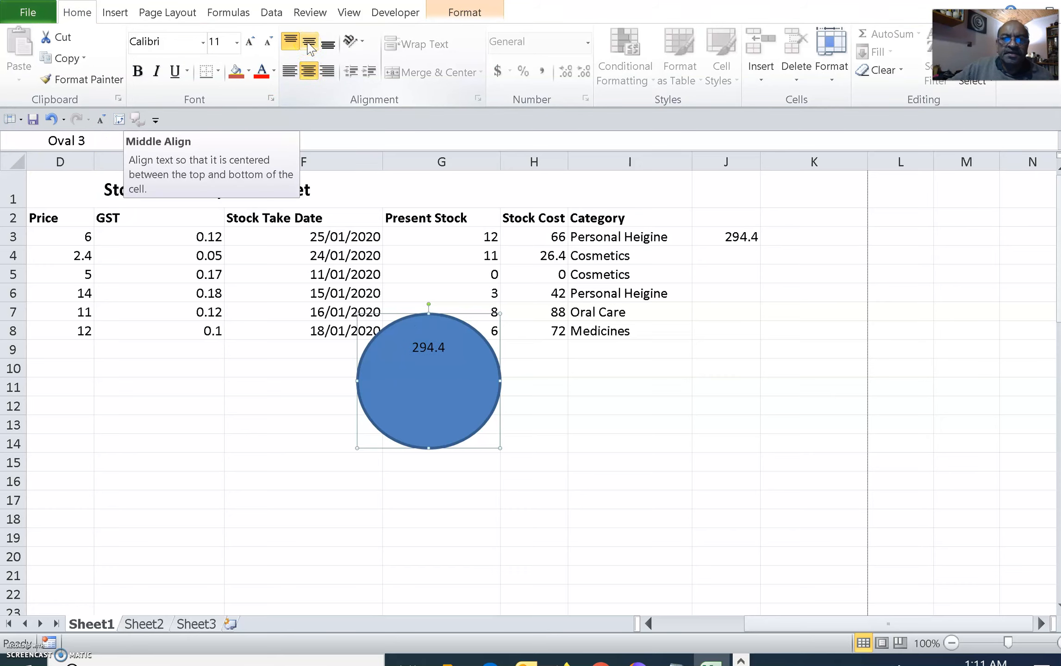
left_click(308, 43)
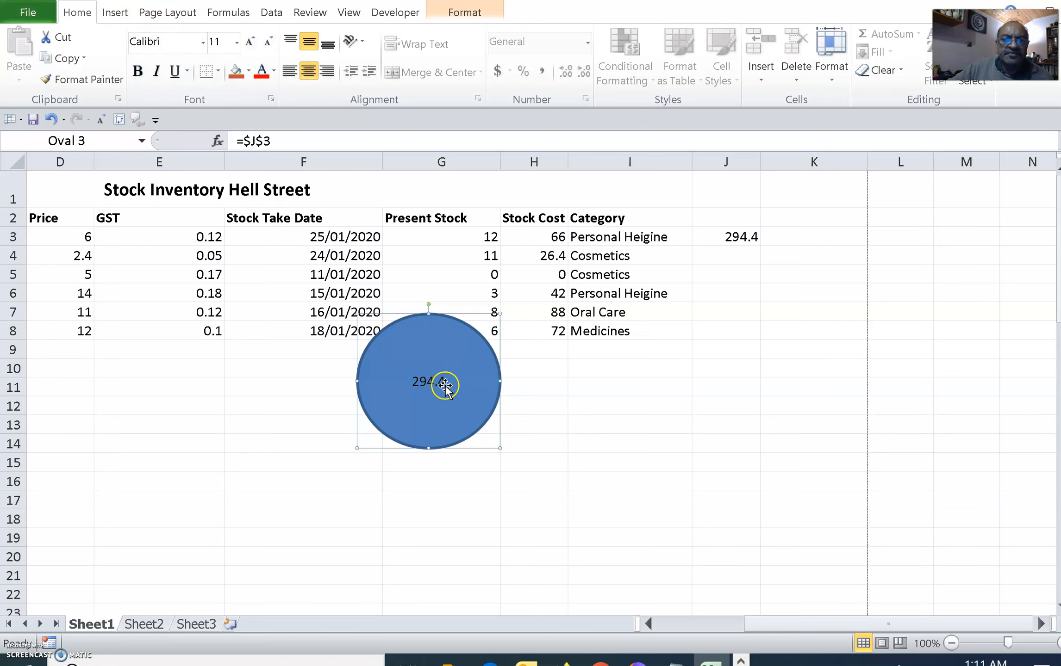
Step: Insert a text box inside the oval containing the label "Stock Value"
left_click(116, 12)
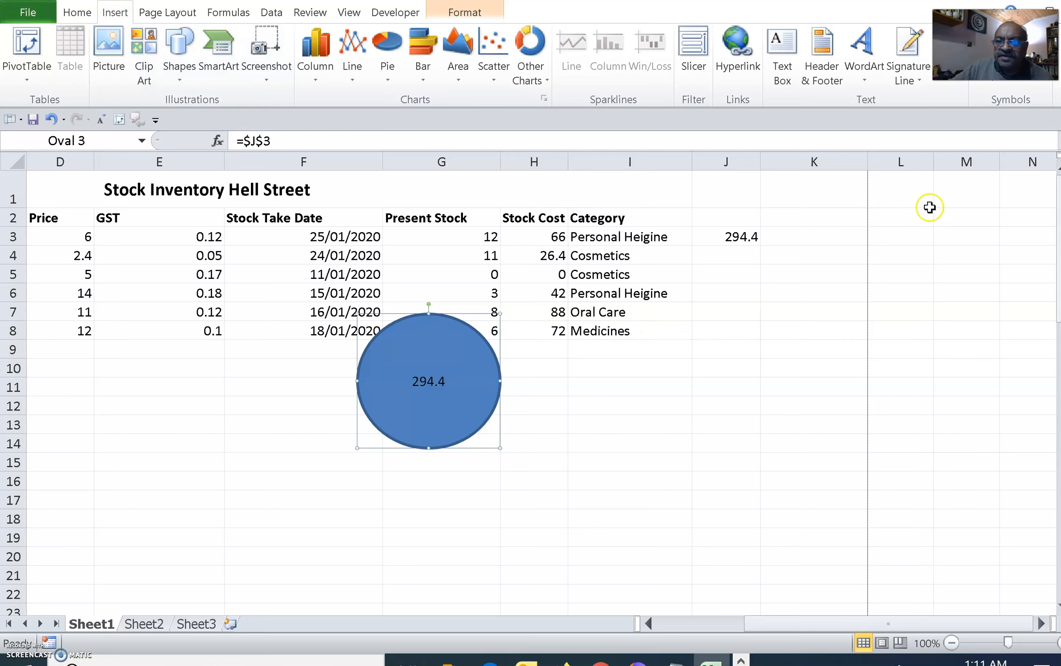
left_click(780, 53)
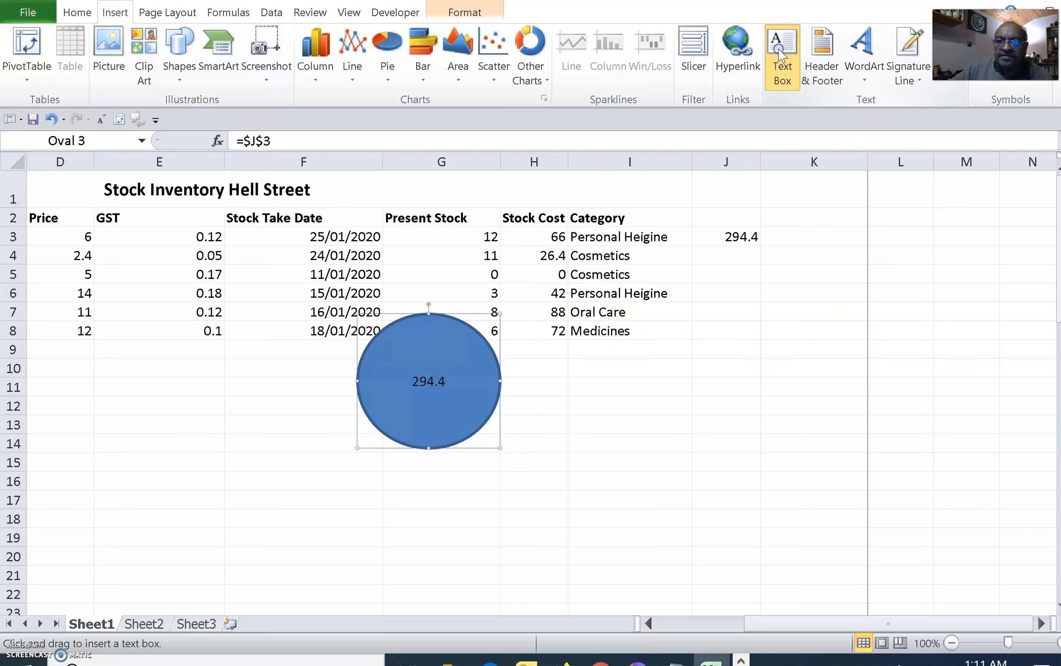
left_click(467, 345)
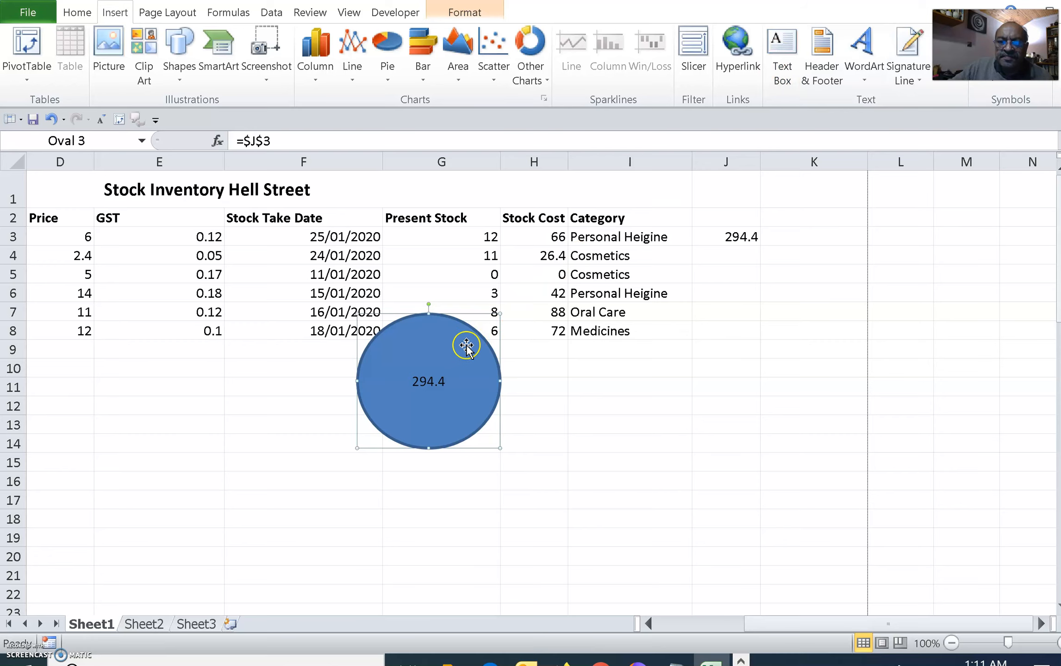
left_click(797, 72)
left_click(438, 347)
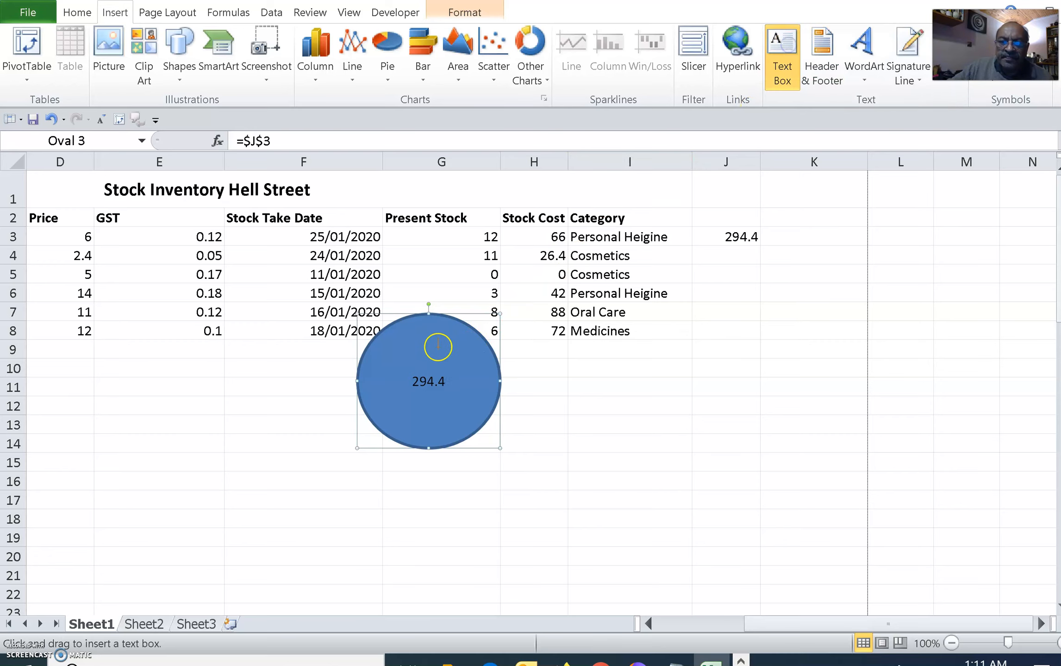
left_click(398, 355)
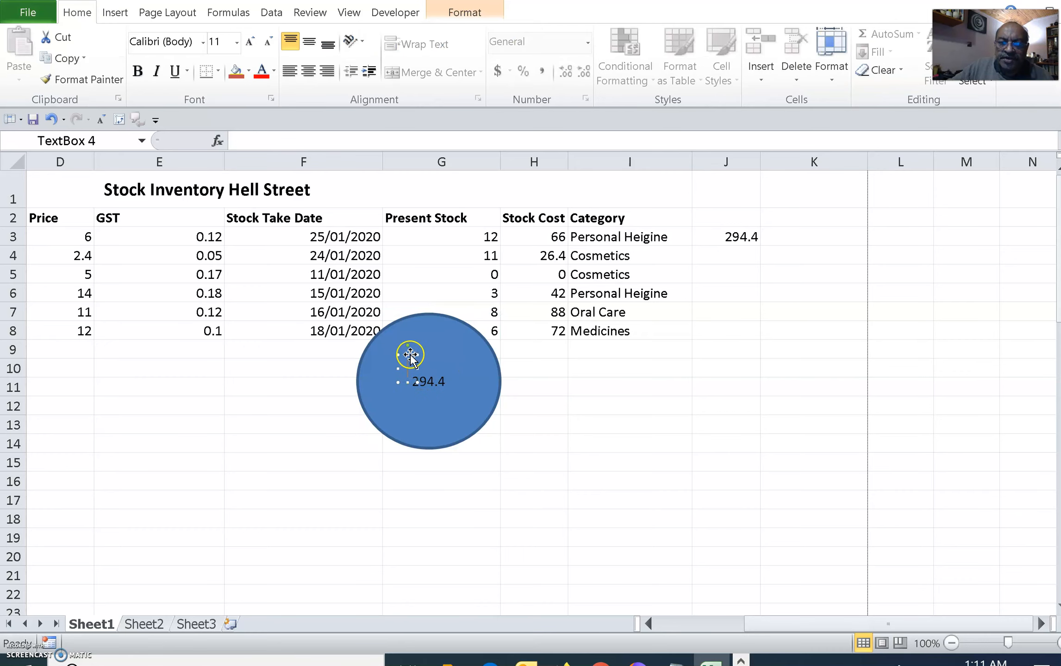
left_click(410, 354)
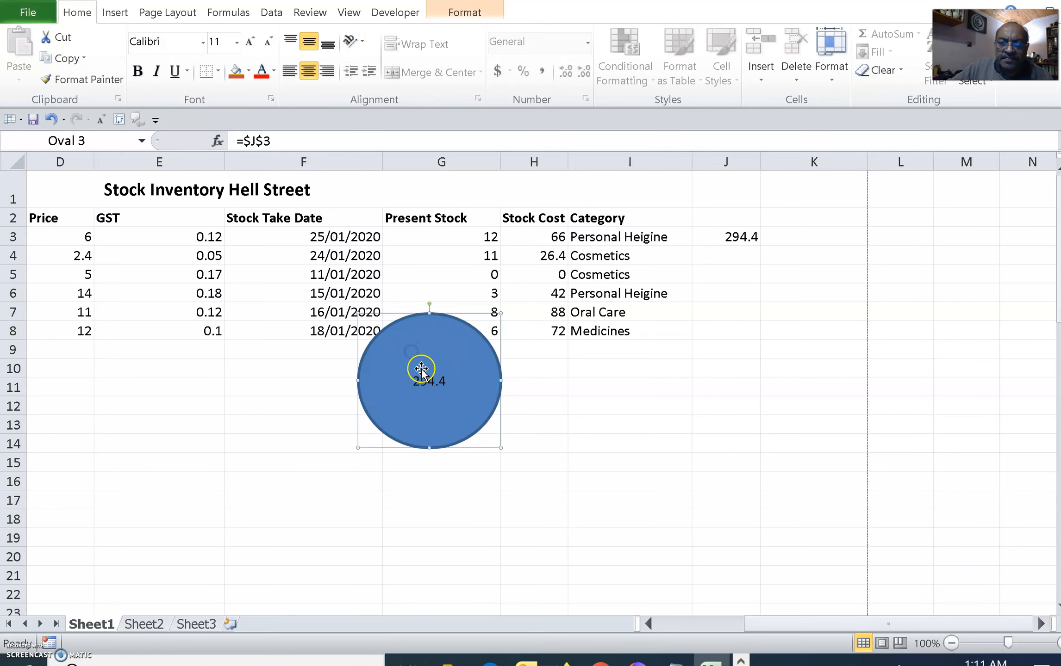
left_click(413, 369)
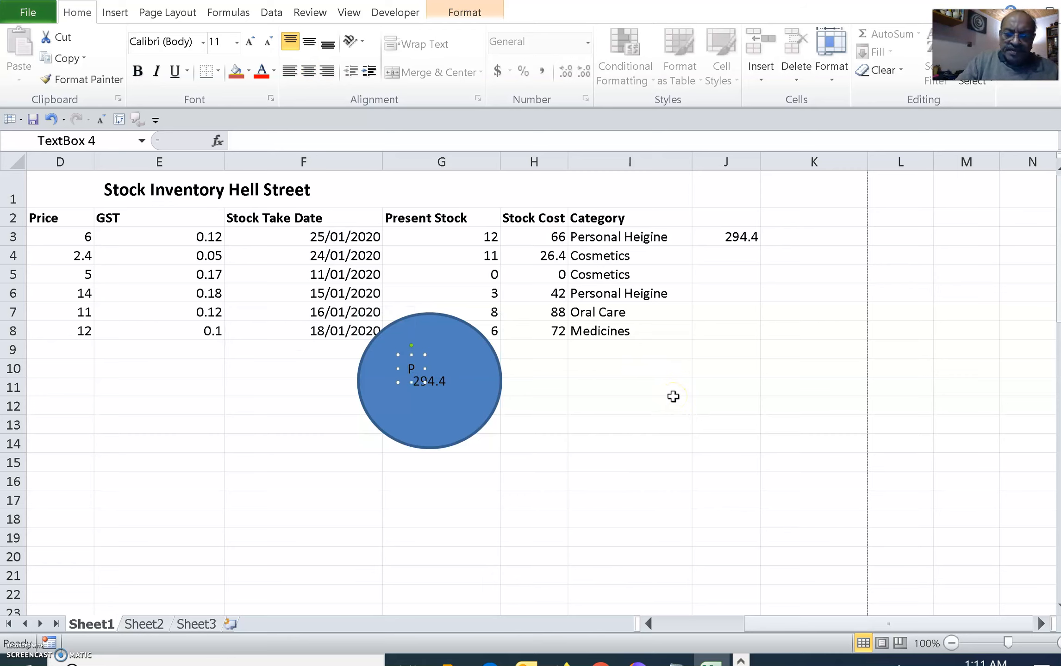
type("Stock Va")
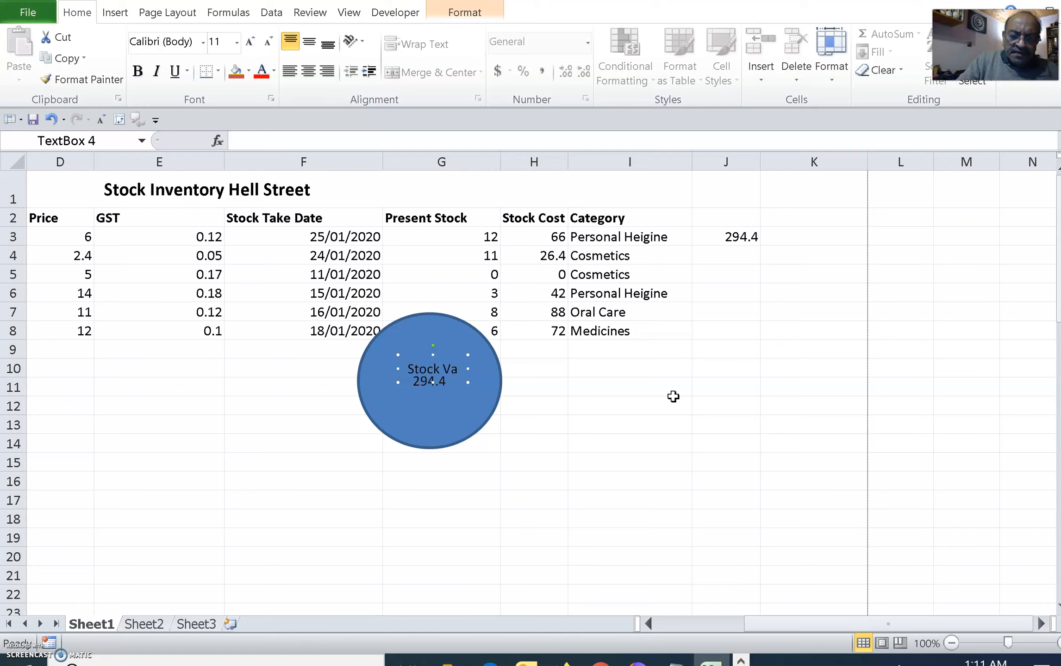
type("lue")
Step: Nudge the oval slightly down and shift the "Stock Value" text box up and left so it sits just above the linked total
left_click(471, 380)
mouse_move(441, 353)
left_mouse_down()
mouse_move(433, 350)
mouse_move(440, 360)
left_mouse_up()
left_click(435, 379)
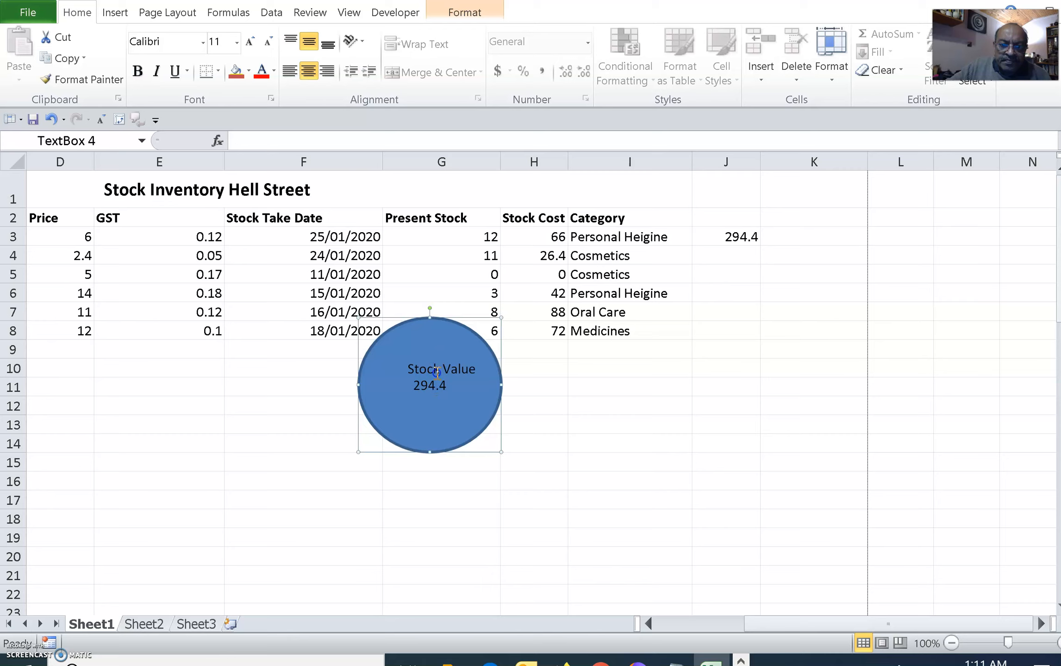
left_click(462, 368)
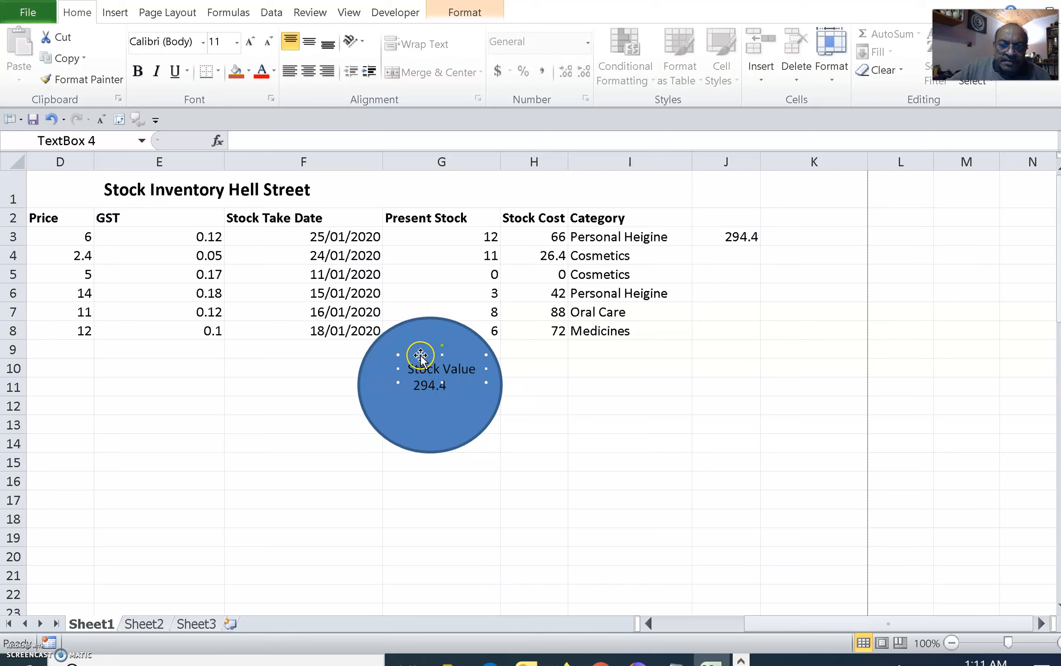
left_click_drag(406, 355, 397, 348)
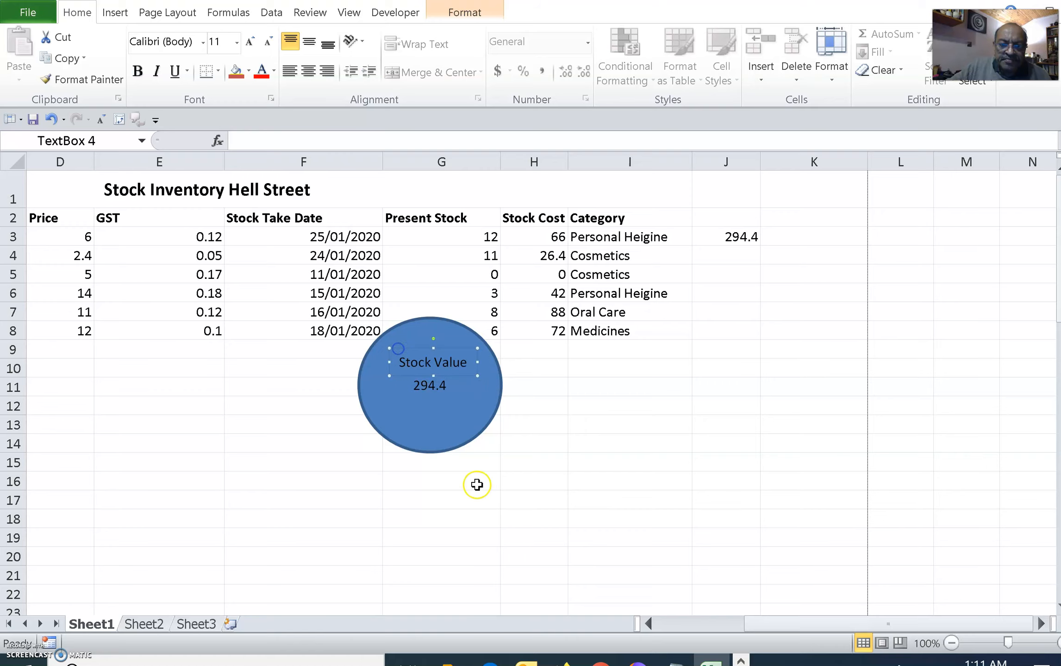
Step: Nudge the oval slightly up and group it with the "Stock Value" text box
left_click(444, 423)
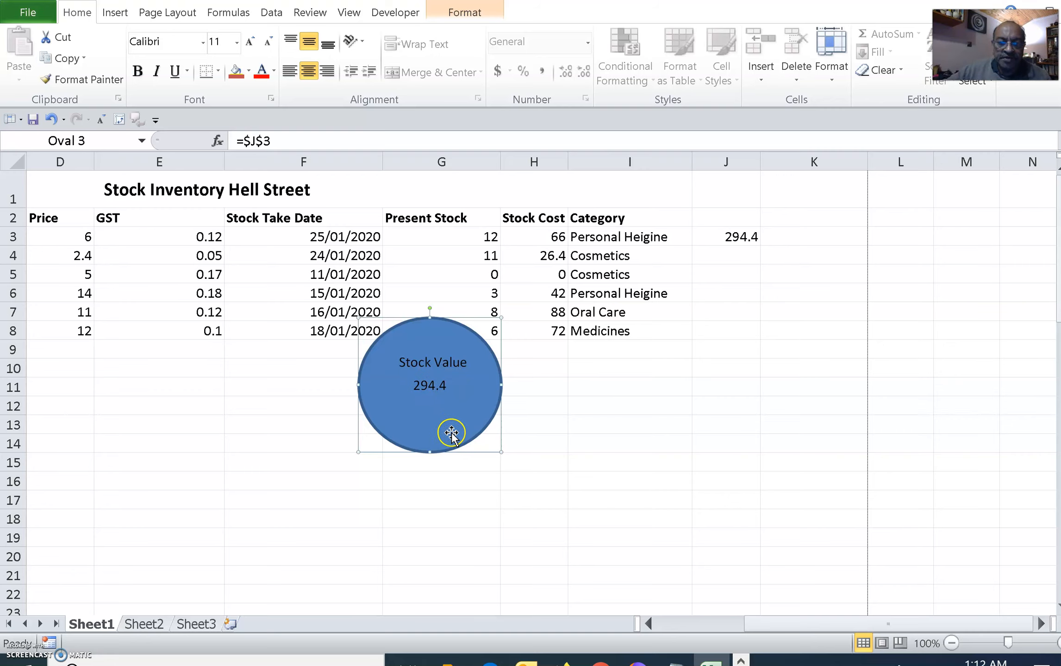
mouse_move(455, 420)
left_mouse_down()
mouse_move(533, 435)
mouse_move(453, 401)
left_mouse_up()
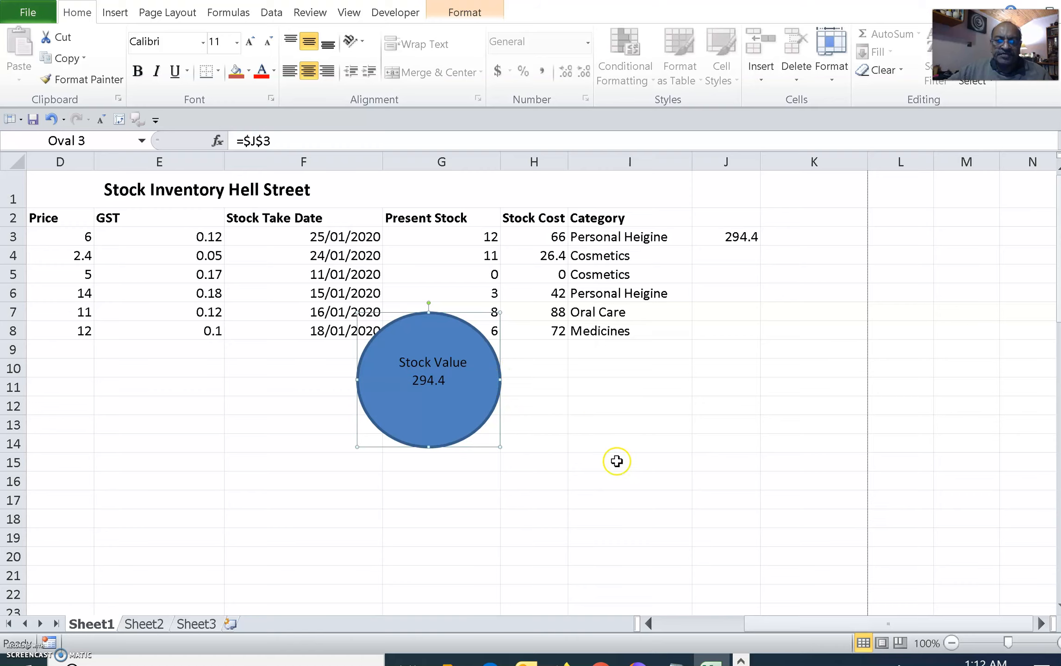
left_click(437, 362)
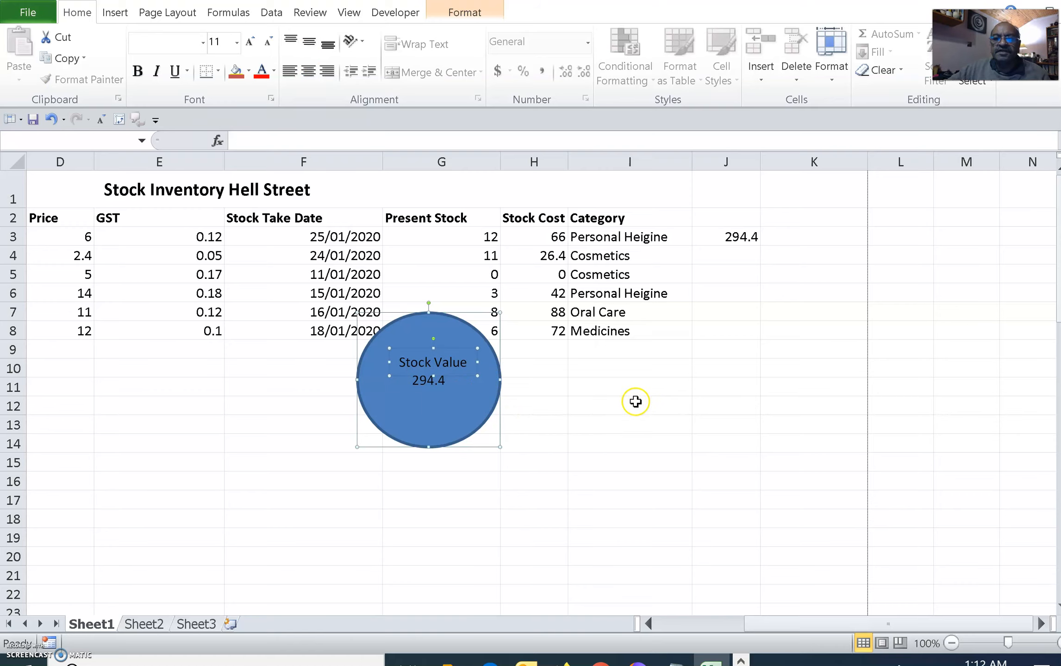
right_click(455, 396)
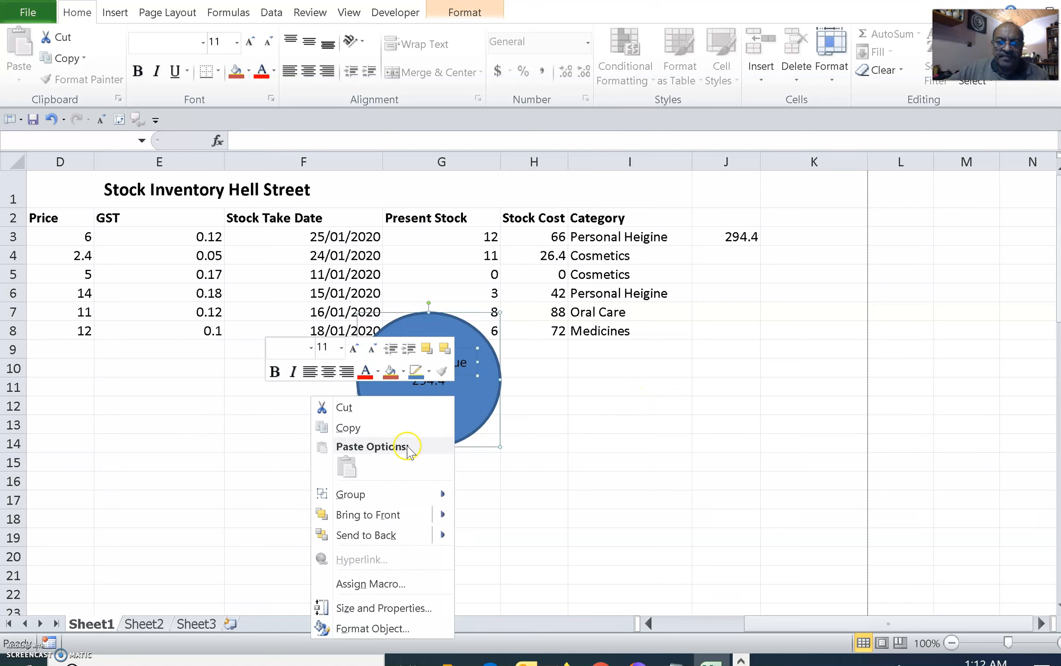
mouse_move(397, 502)
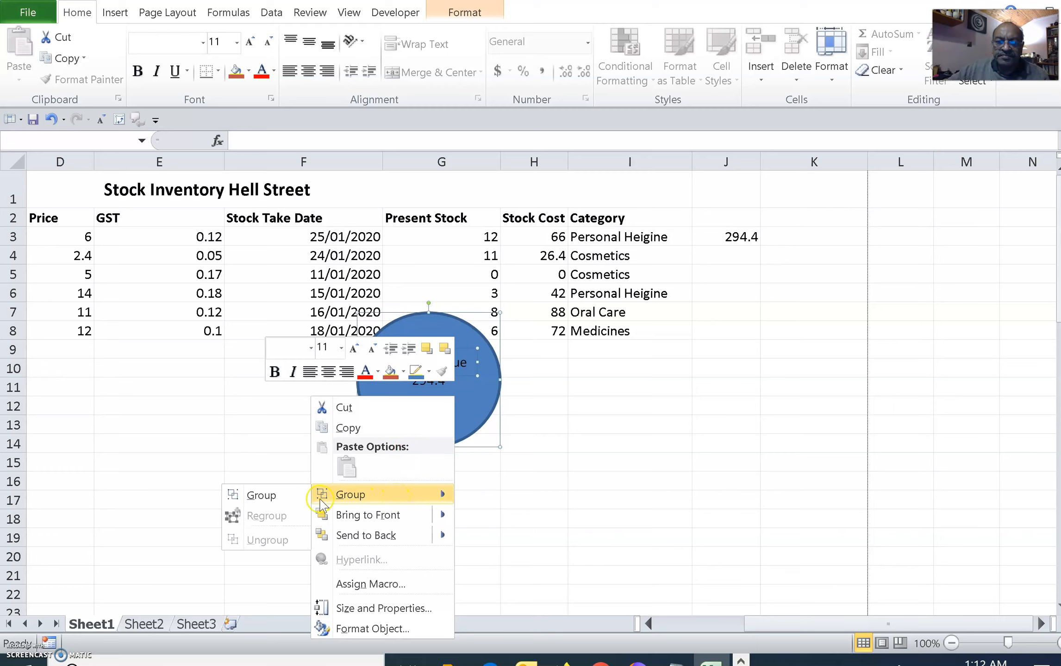
left_click(262, 496)
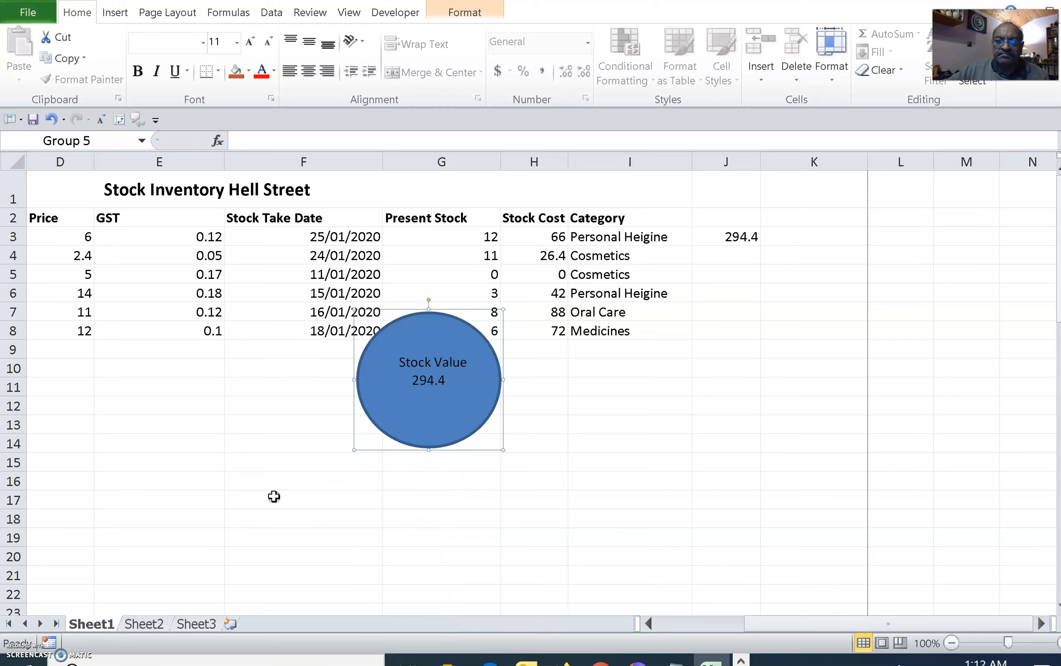
Step: Move the grouped oval and label across to columns I to K, and back to column F around rows 8 to 15
left_click_drag(431, 398, 722, 406)
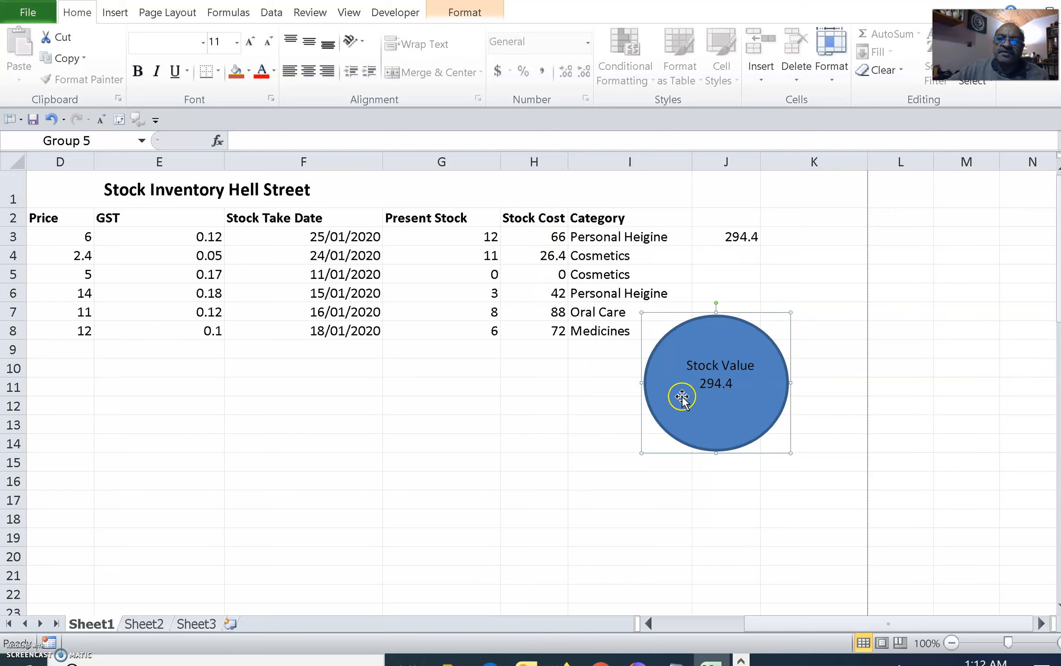
left_click_drag(723, 386, 303, 420)
Step: Select the oval and the "Stock Value" text box inside the group and ungroup them
left_click(327, 397)
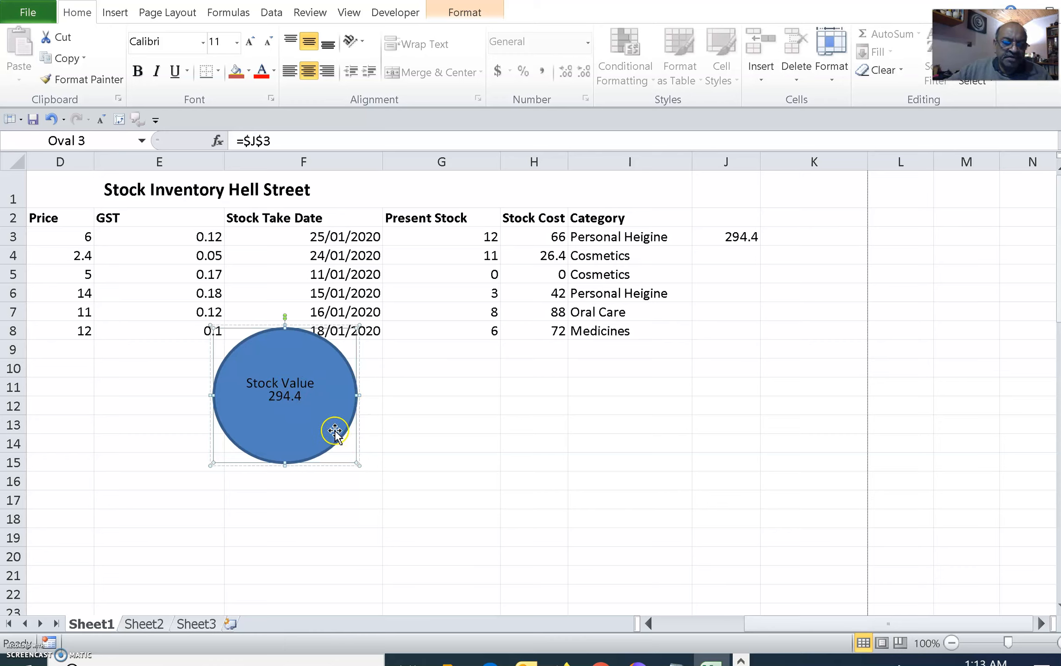
left_click(292, 384)
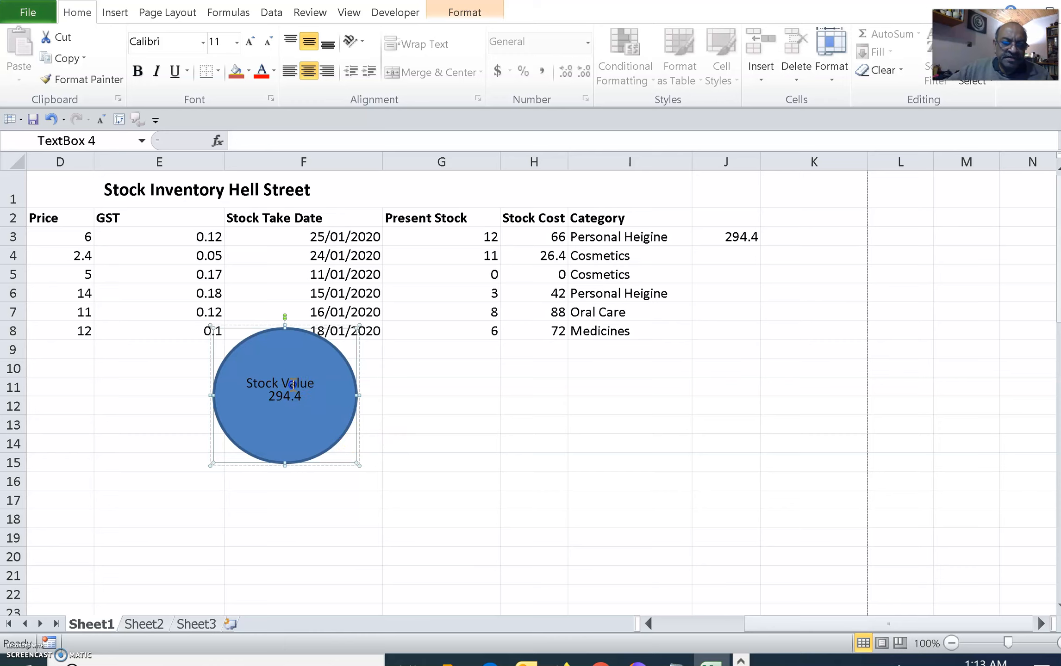
left_click(318, 385)
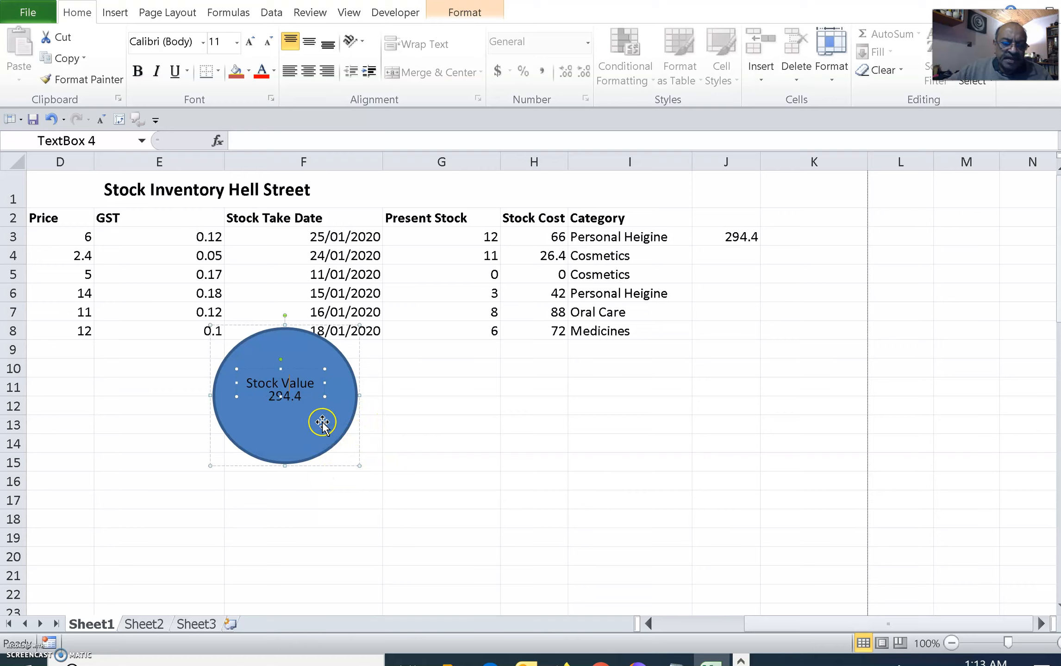
left_click(314, 422)
left_click(291, 383)
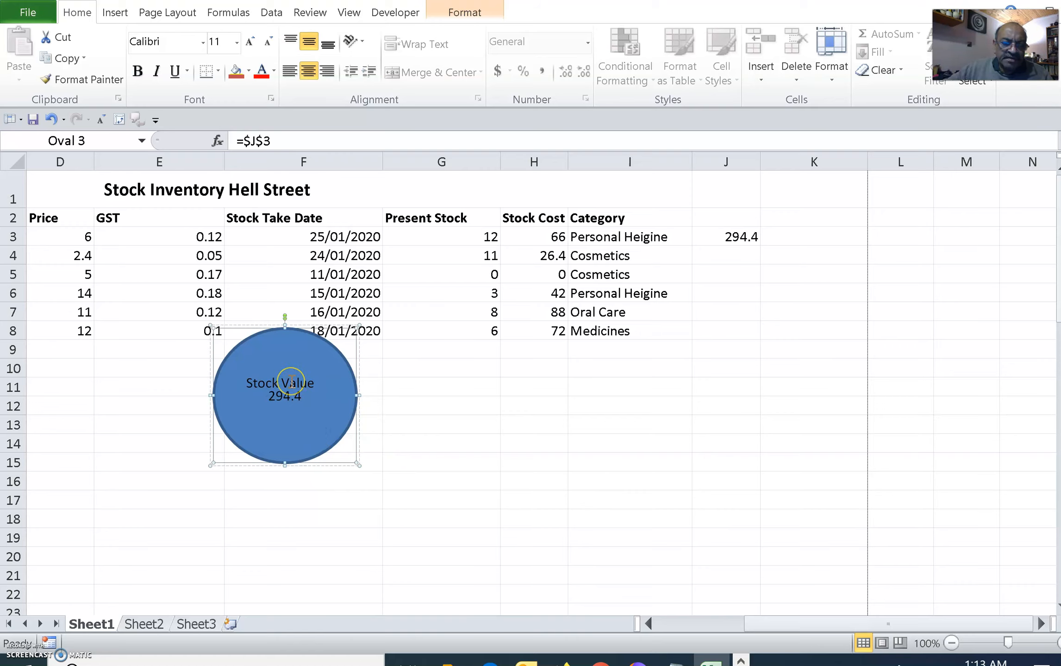
left_click(292, 382)
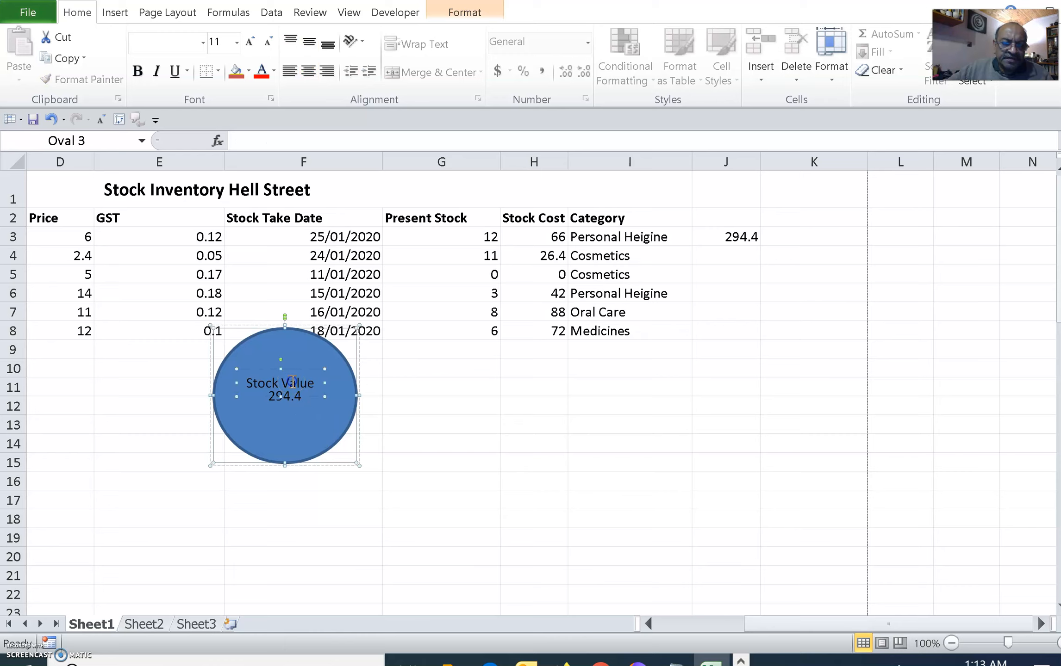
right_click(335, 428)
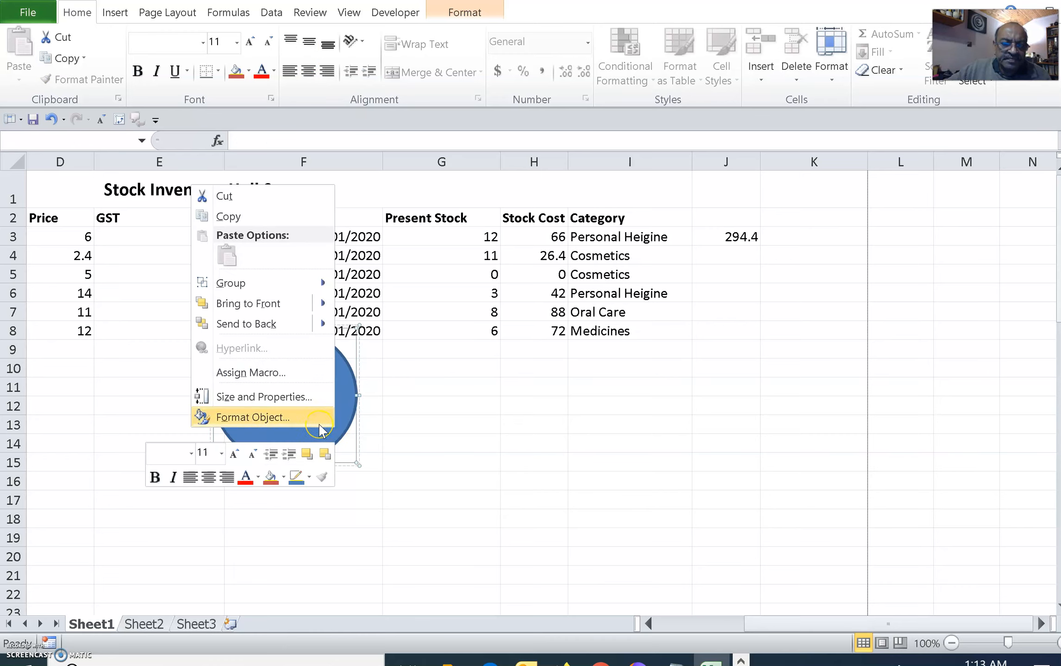
mouse_move(292, 284)
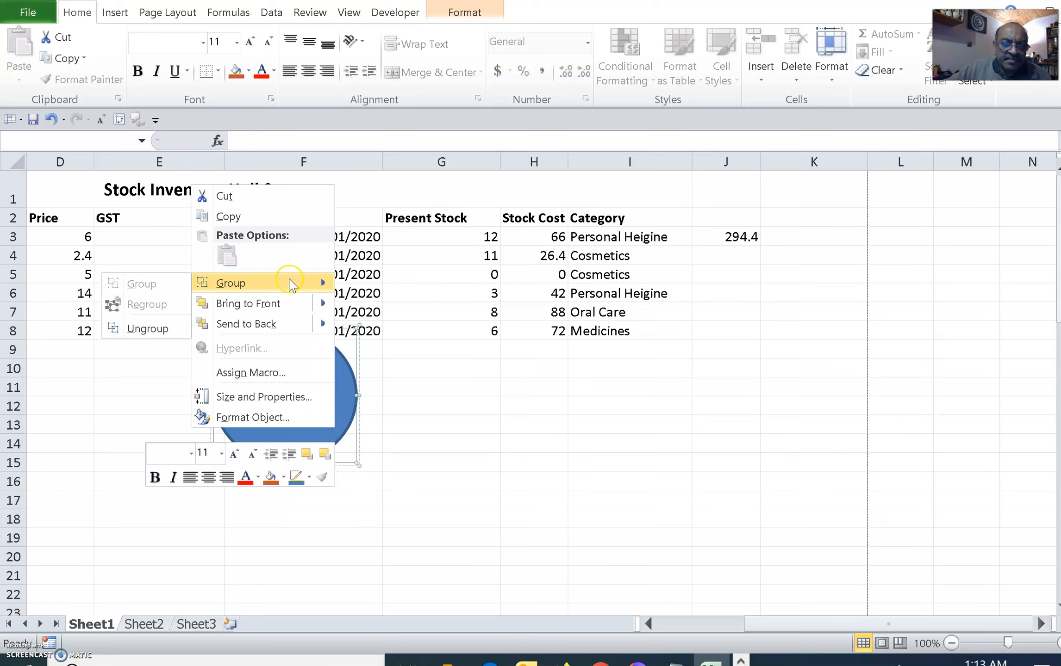
left_click(157, 337)
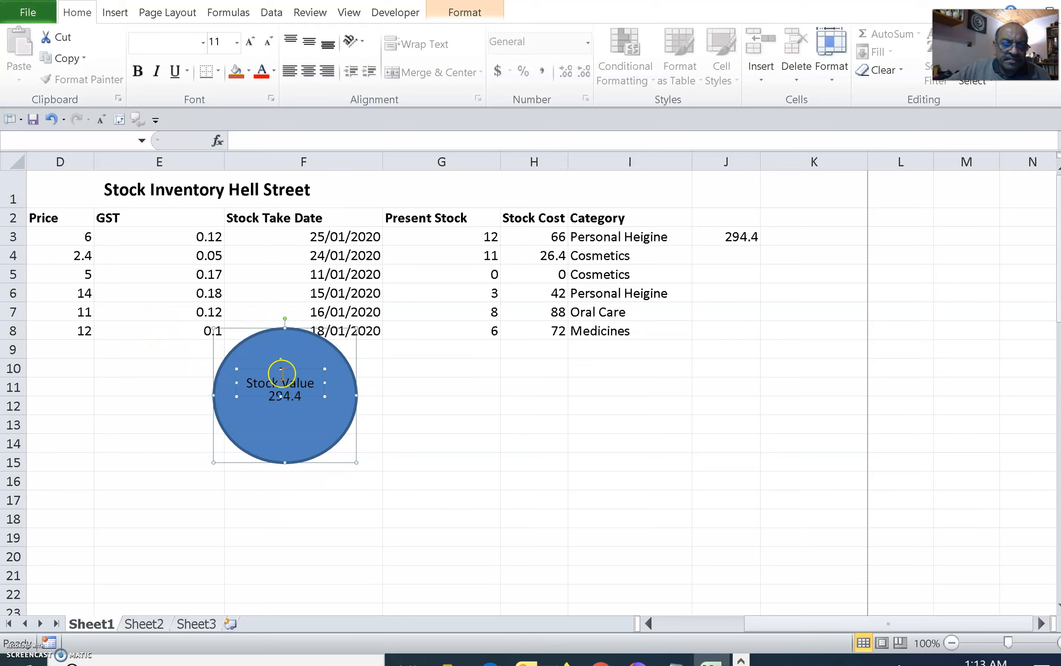
Step: Group the oval and the "Stock Value" text box again and move the group to columns G and H, around rows 8 to 15
right_click(293, 416)
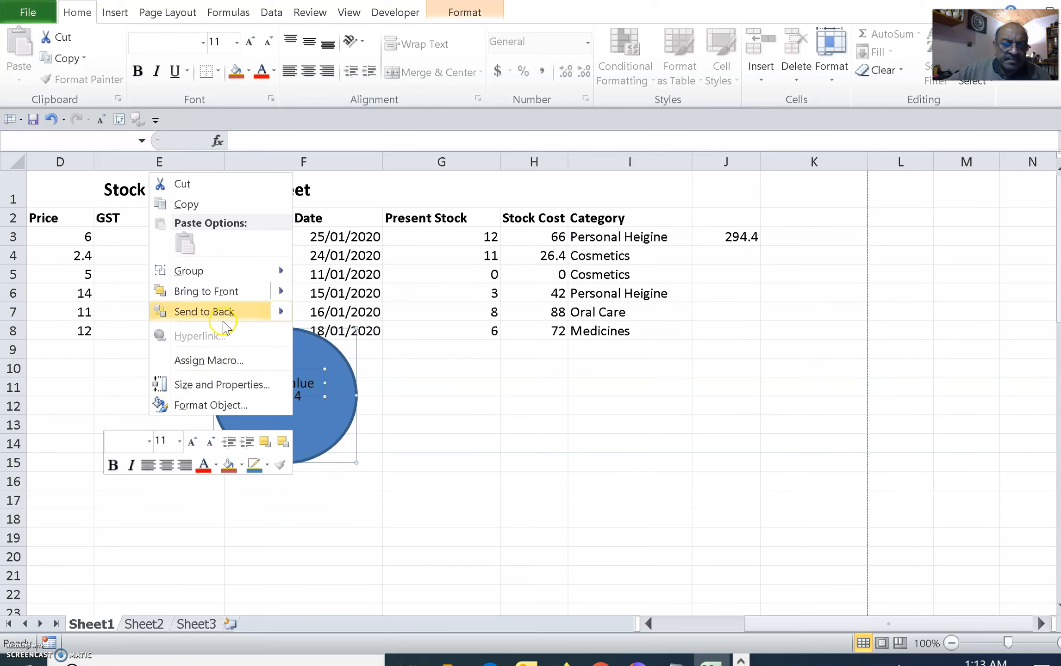
mouse_move(226, 276)
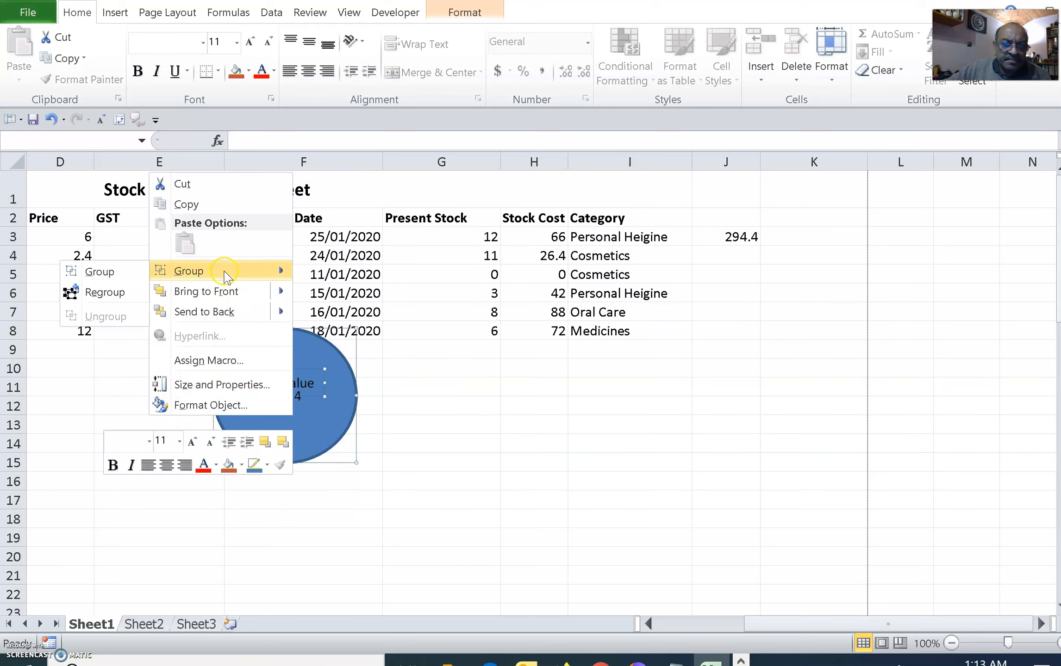
left_click(105, 272)
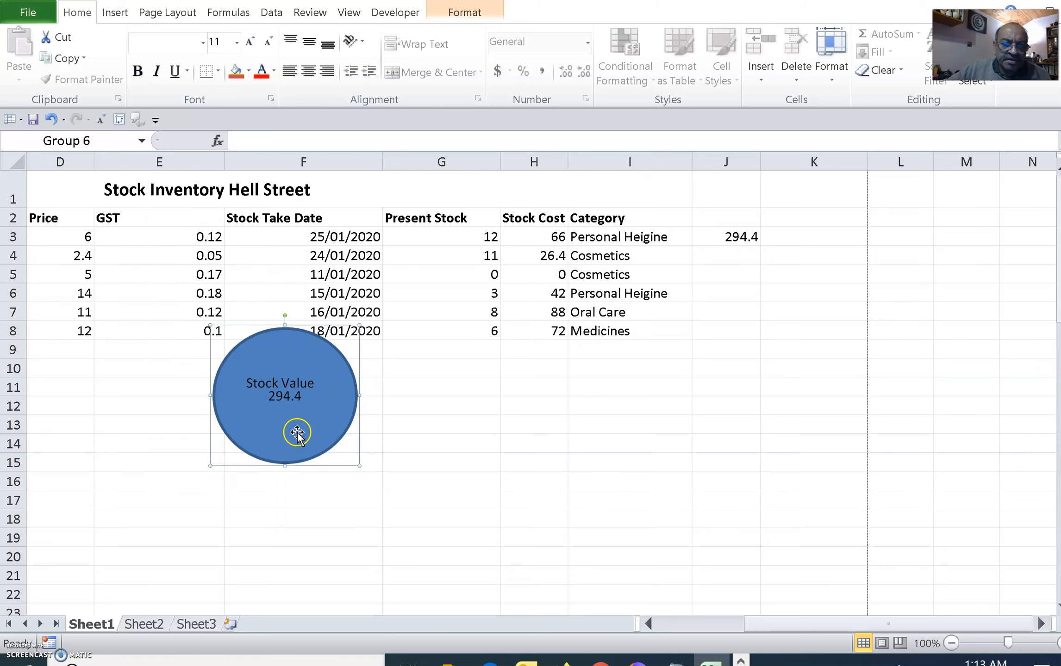
left_click_drag(339, 435, 479, 441)
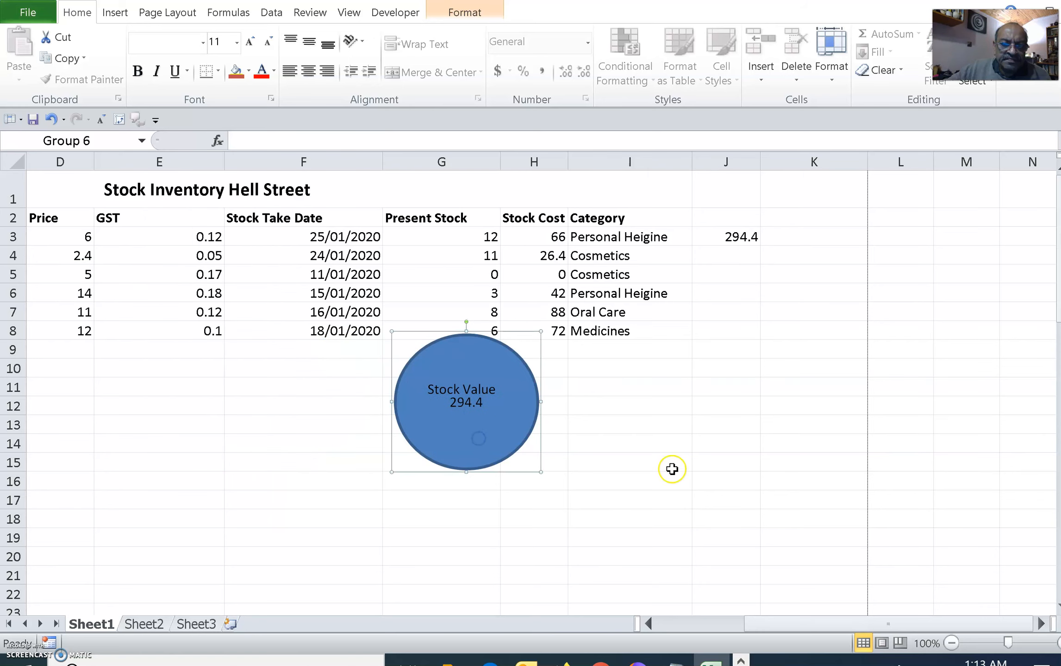